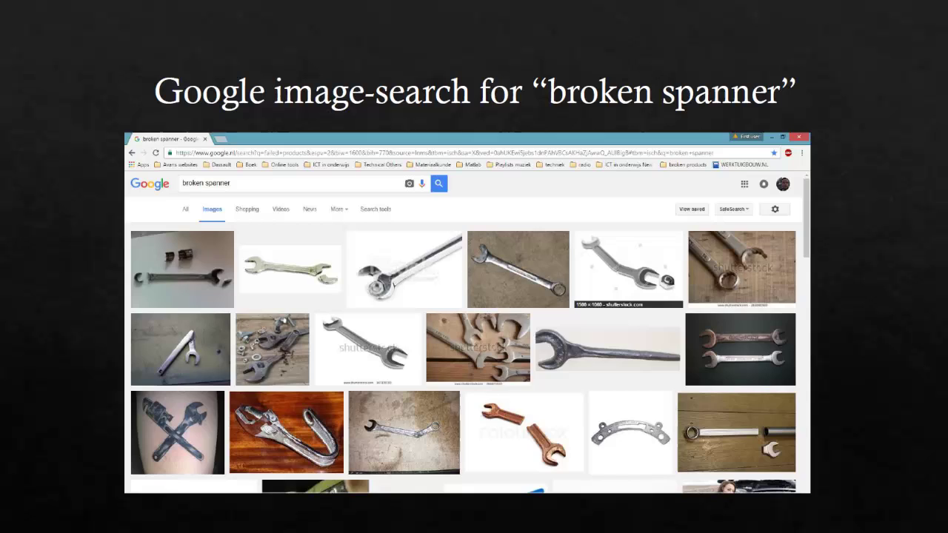
Advance past the Quora slide to the MakeItFrom material-properties slide.
key("Right")
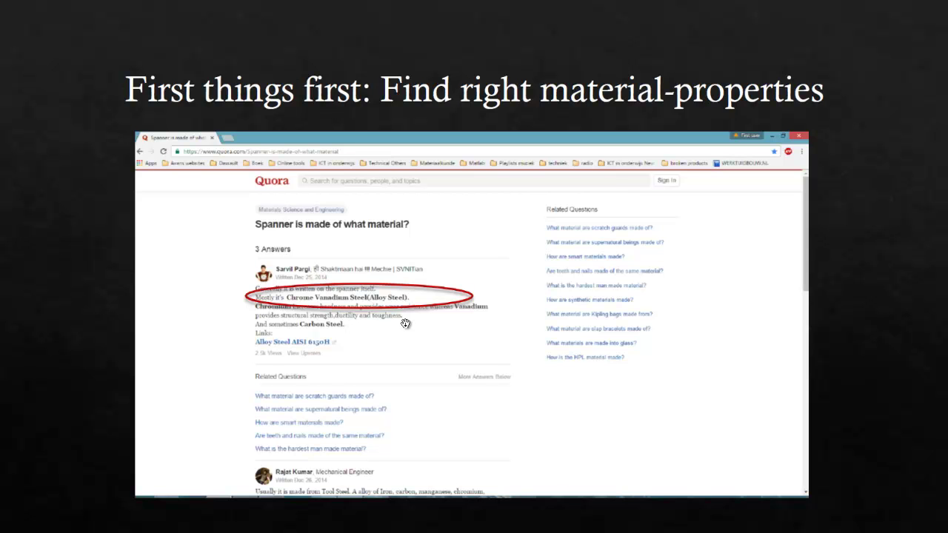
Advance to the Normalized 6150 steel slide circling 940 MPa ultimate and 620 MPa yield strength.
left_click(366, 306)
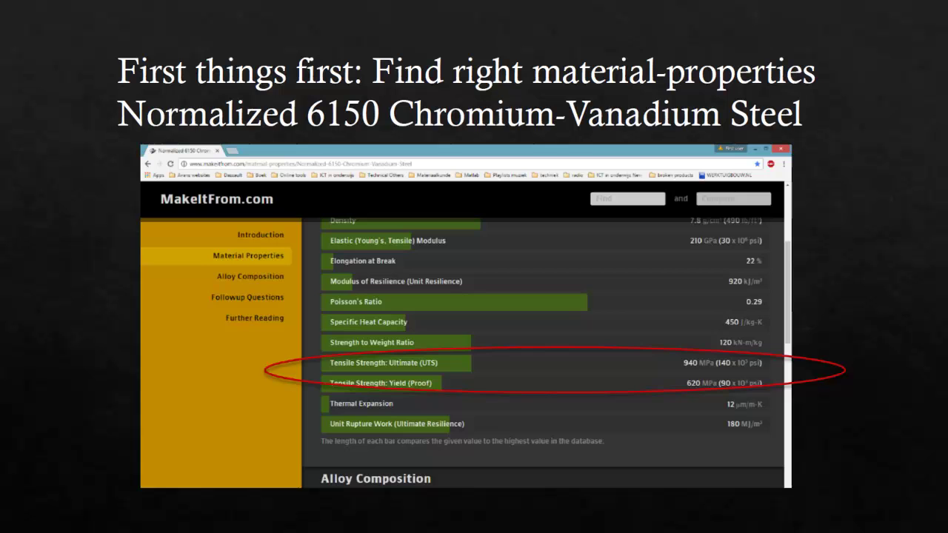
Switch to the SOLIDWORKS spanner part and activate its FEM configuration.
key("alt+Tab")
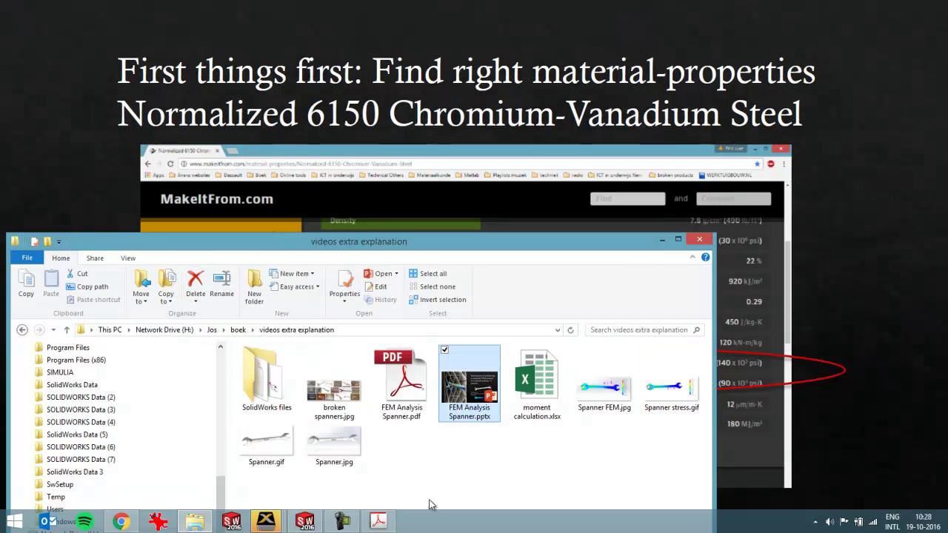
left_click(304, 521)
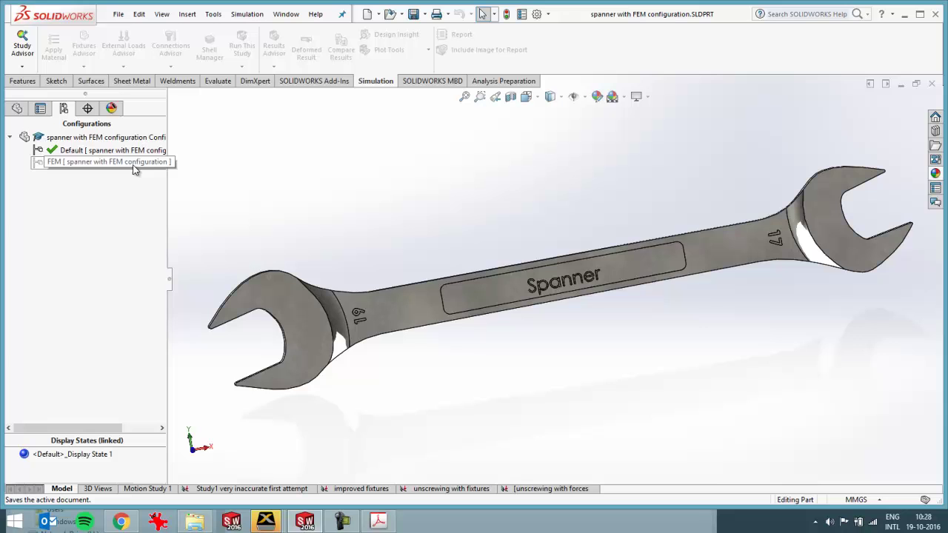
middle_click_drag(499, 306, 507, 256)
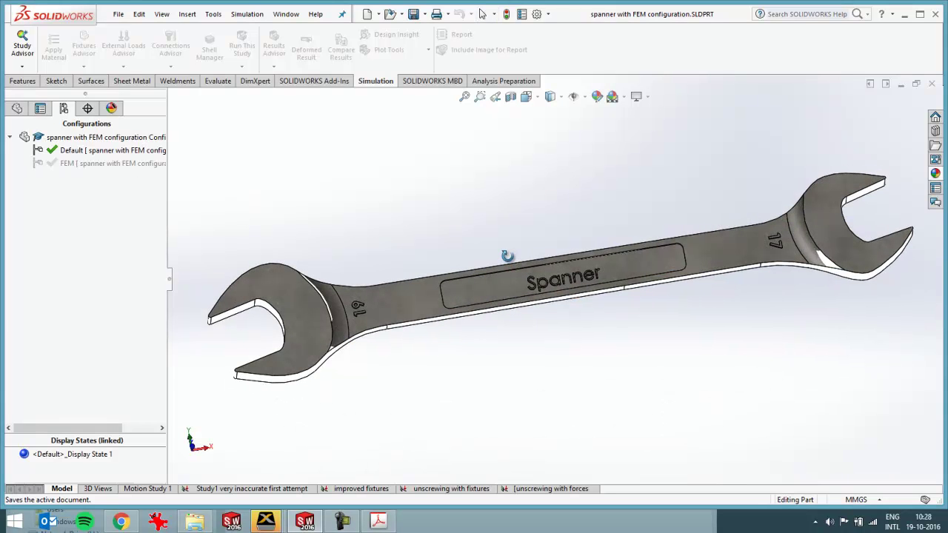
double_click(85, 164)
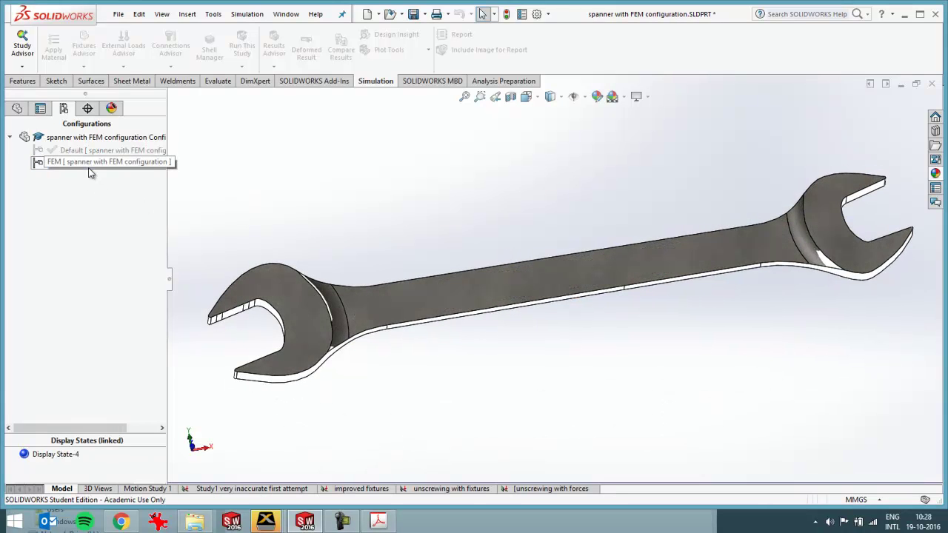
Compare the Default configuration against FEM, then make FEM active again.
mouse_move(420, 310)
middle_mouse_down()
mouse_move(402, 385)
mouse_move(419, 394)
mouse_move(428, 375)
mouse_move(421, 330)
mouse_move(442, 373)
mouse_move(481, 357)
middle_mouse_up()
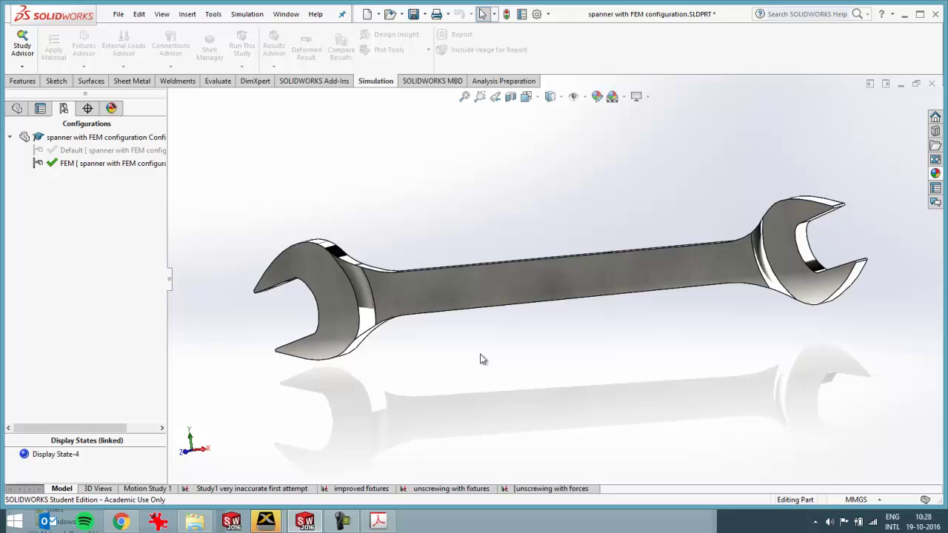
scroll(481, 358, "up", 4)
scroll(555, 326, "down", 4)
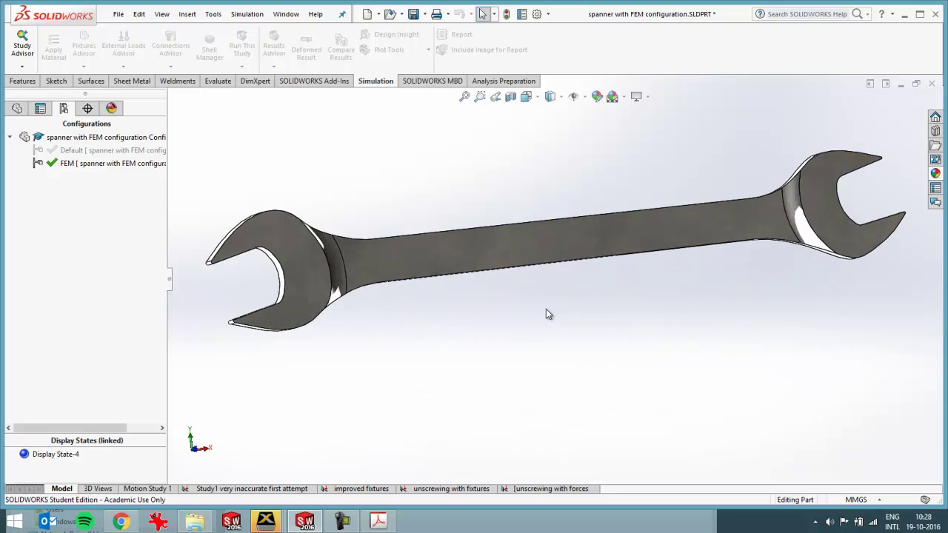
middle_click_drag(546, 311, 601, 309)
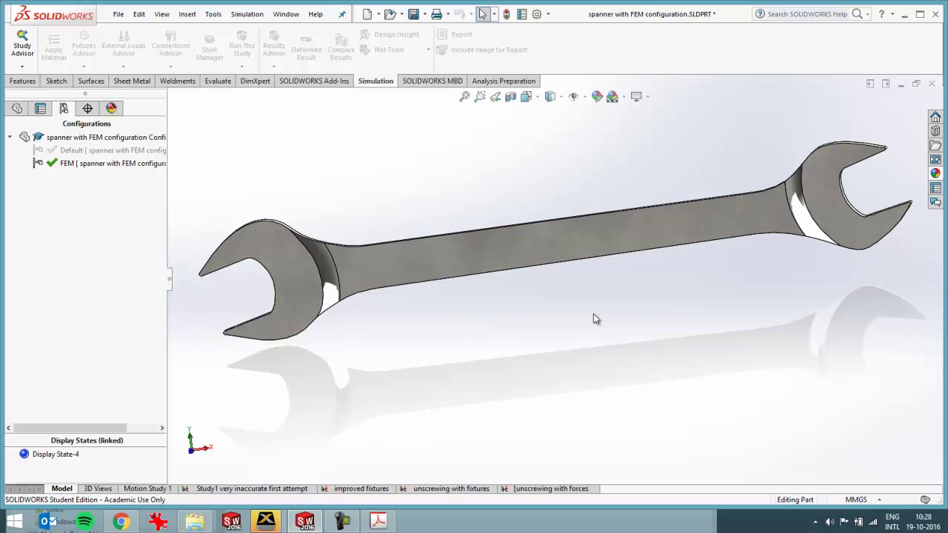
middle_click_drag(593, 319, 594, 321)
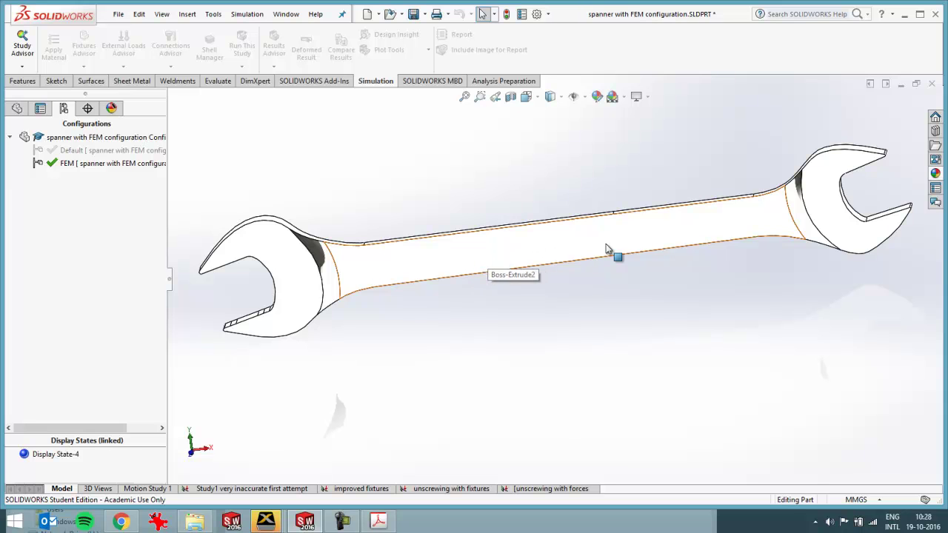
double_click(120, 153)
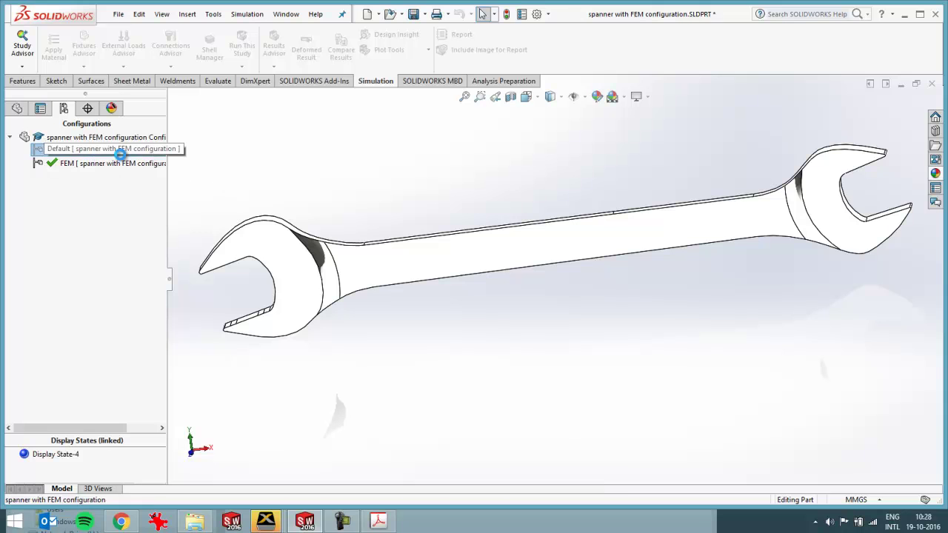
double_click(119, 162)
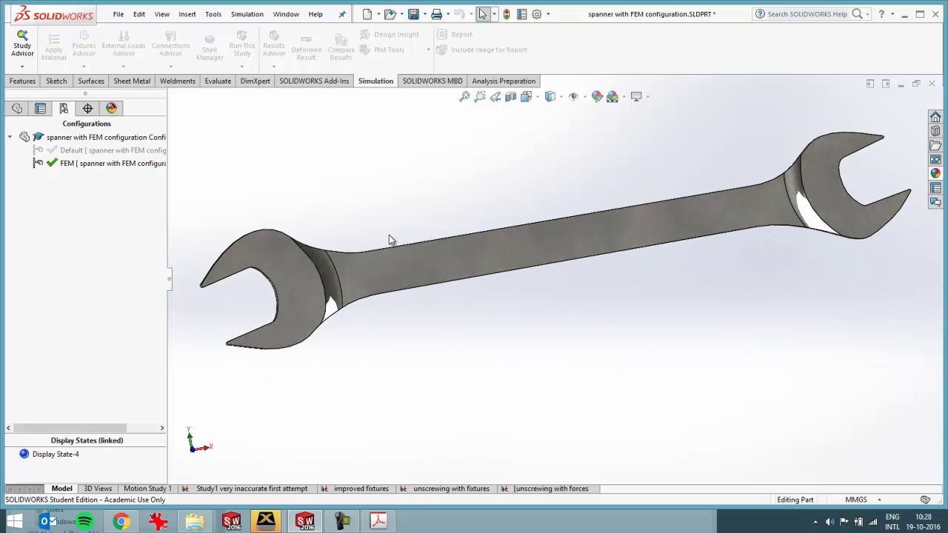
Open the 'Study1 very inaccurate first attempt' study and show its von Mises stress result.
left_click(19, 110)
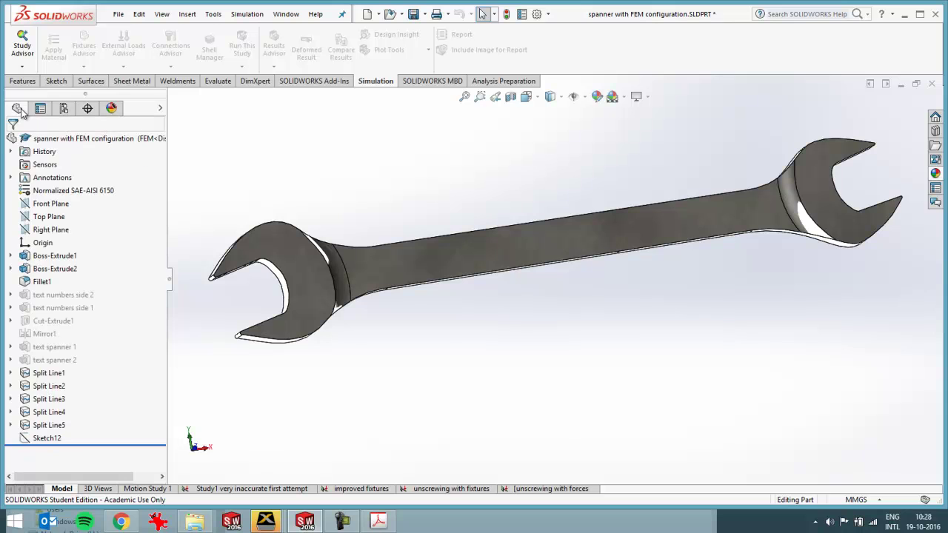
left_click(229, 489)
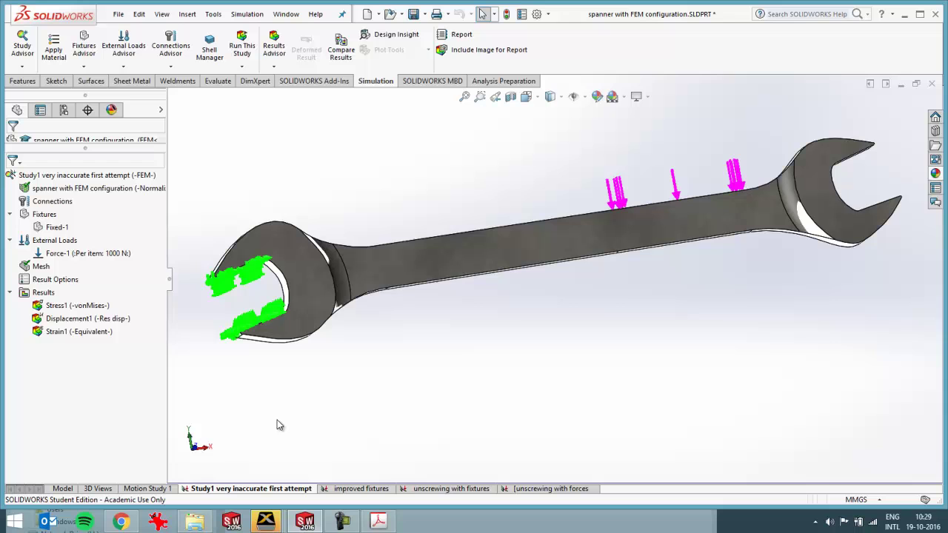
left_click(88, 306)
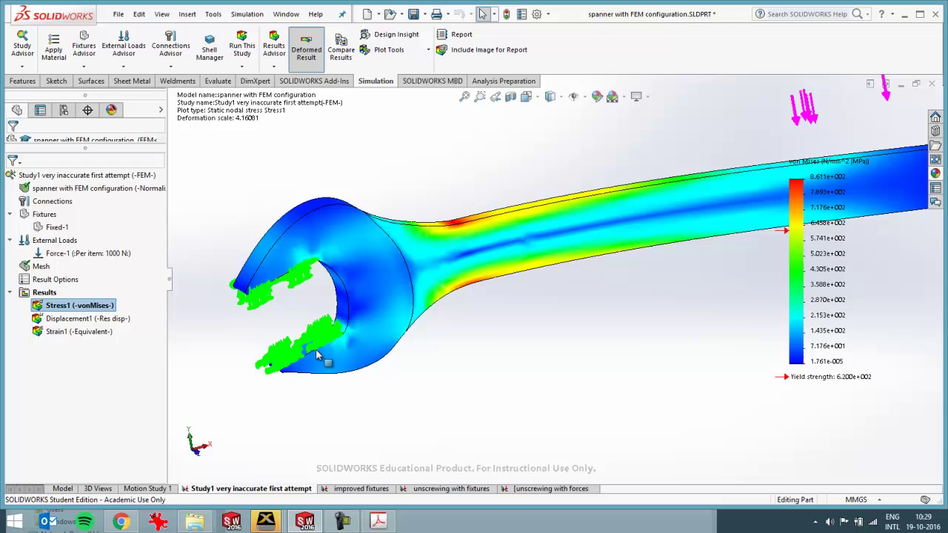
scroll(330, 349, "down", 3)
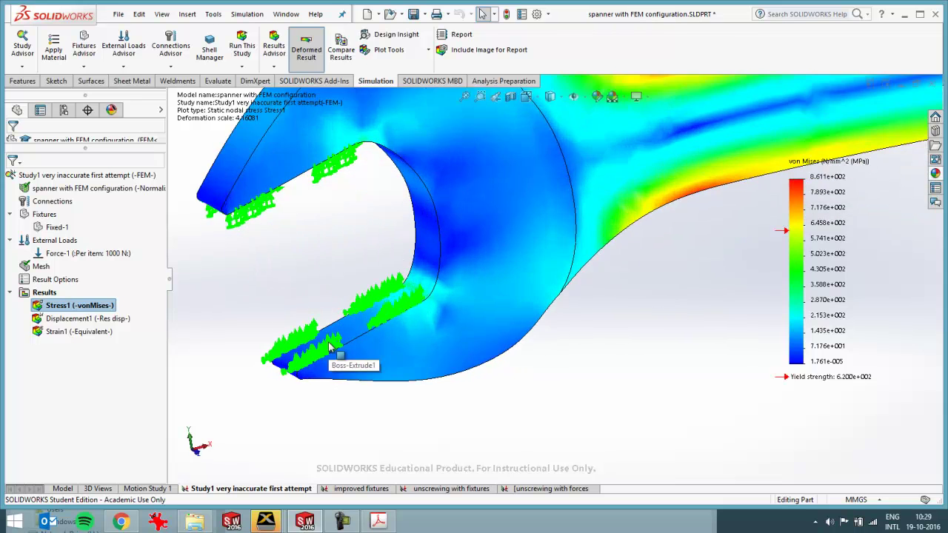
scroll(326, 354, "down", 2)
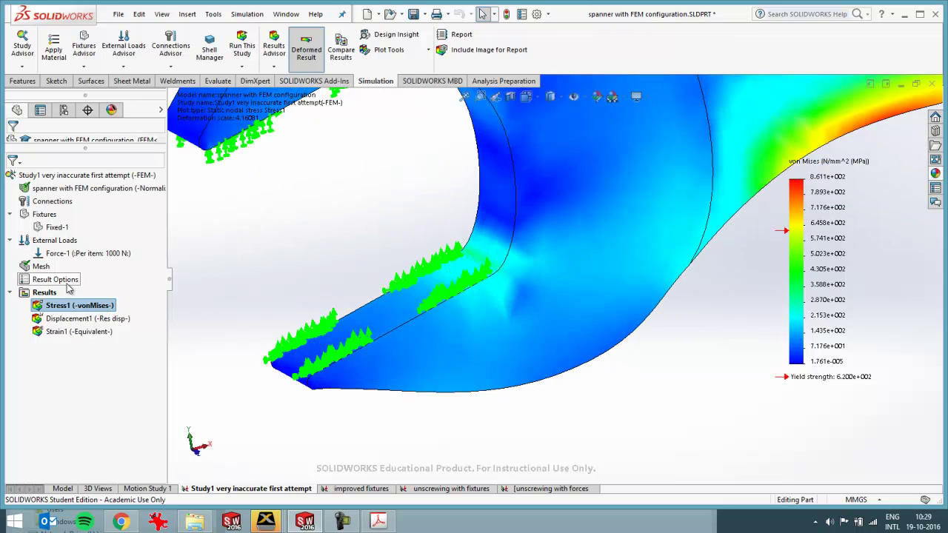
Highlight the Fixed-1 fixture and orbit around the spanner head to see the force arrows.
left_click(57, 227)
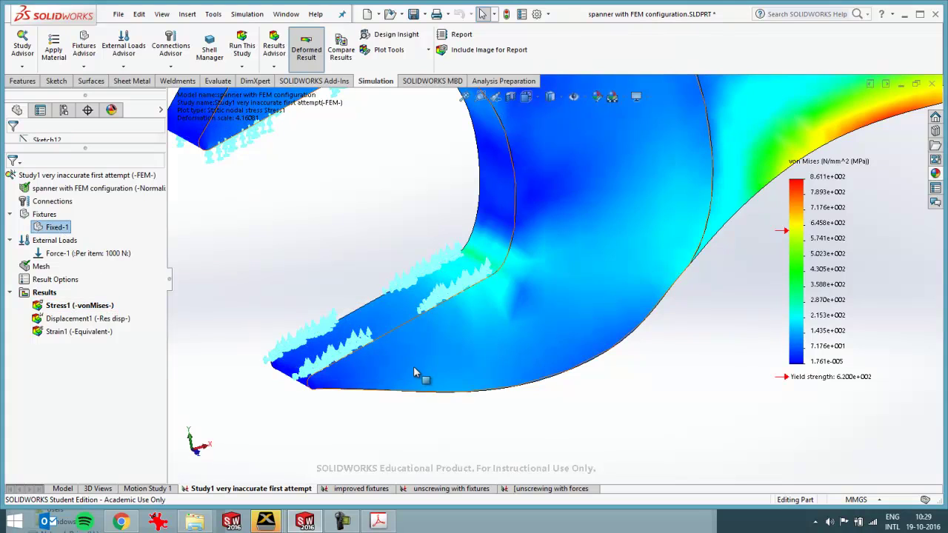
scroll(414, 370, "up", 5)
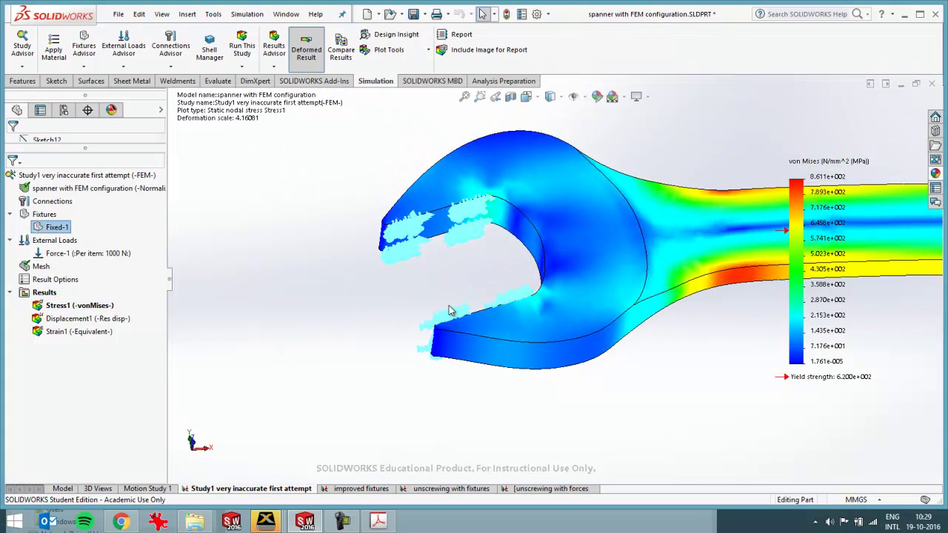
middle_click_drag(451, 311, 478, 406)
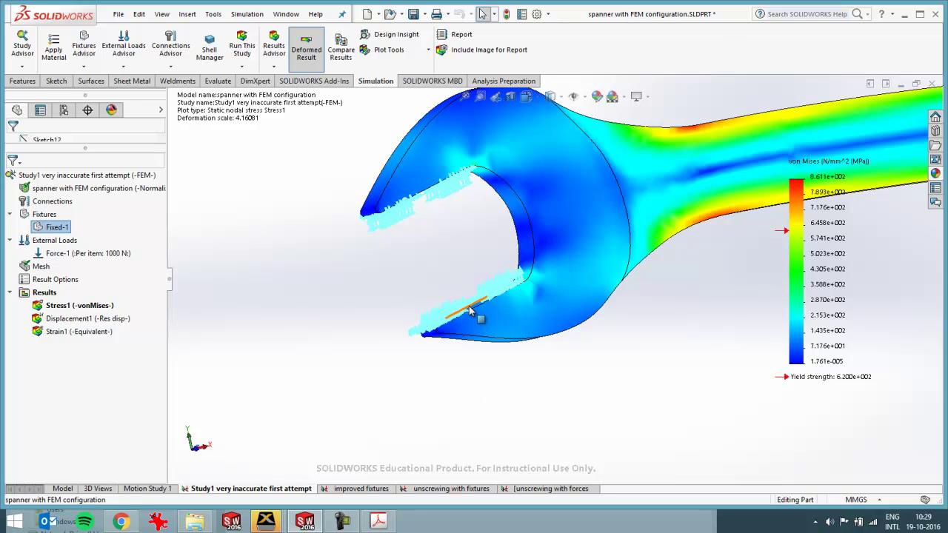
middle_click_drag(481, 319, 585, 300)
scroll(697, 282, "down", 2)
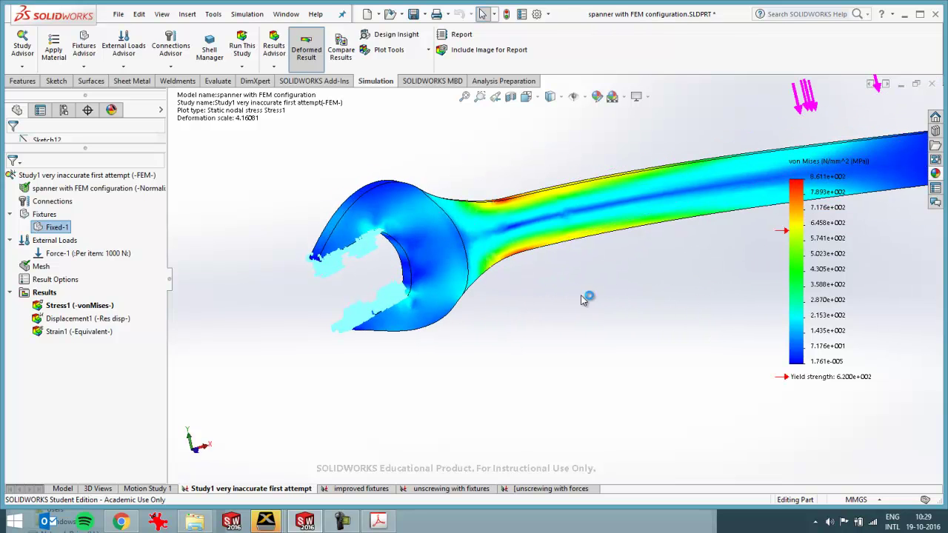
scroll(637, 277, "up", 2)
scroll(667, 260, "down", 3)
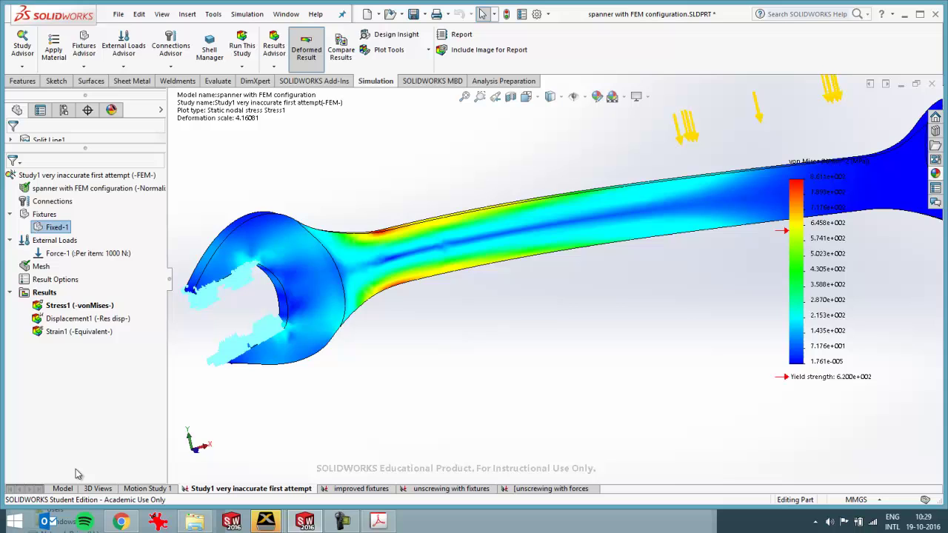
Open the material editor on the spanner's Normalized SAE-AISI 6150 material.
left_click(62, 489)
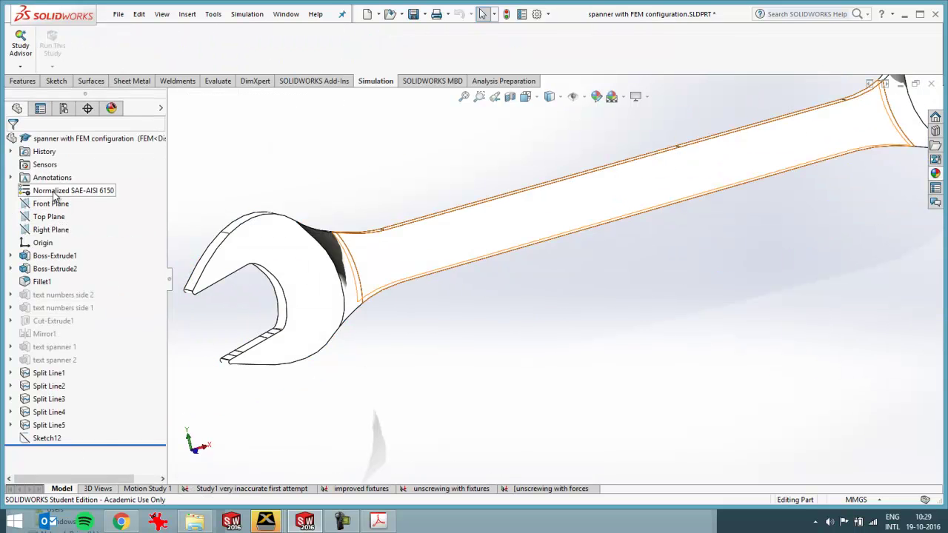
right_click(56, 191)
left_click(72, 201)
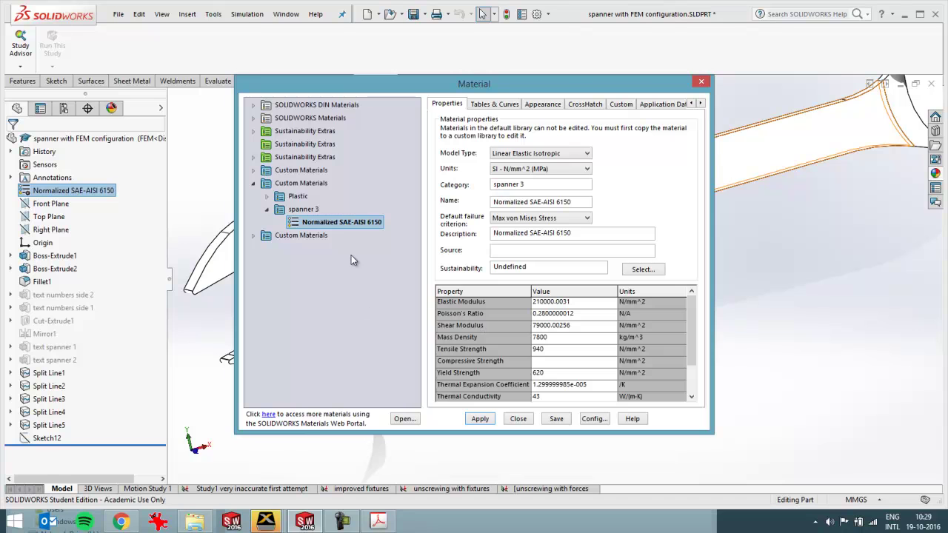
left_click(334, 227)
Check the 620 yield and 940 tensile strength values, then close and save the custom library.
left_click(556, 374)
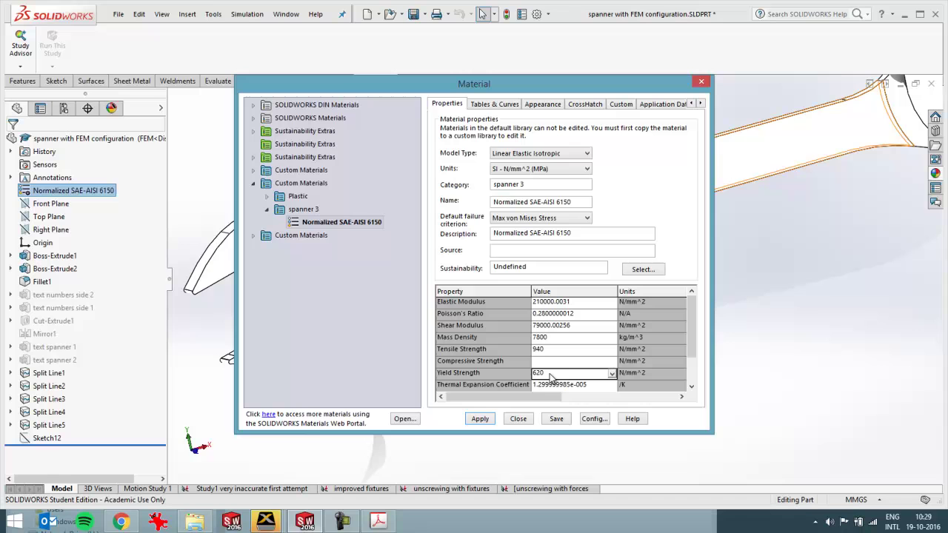
double_click(542, 374)
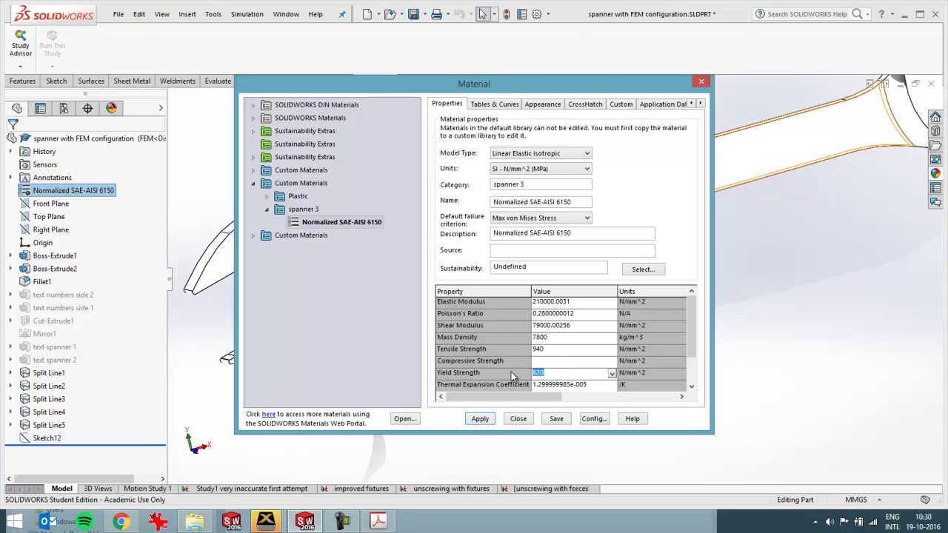
left_click(541, 351)
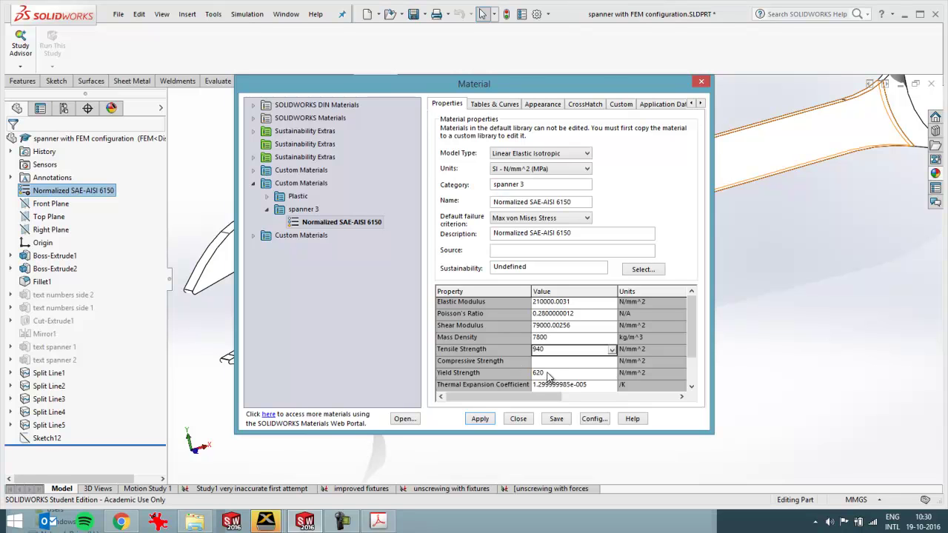
left_click(549, 373)
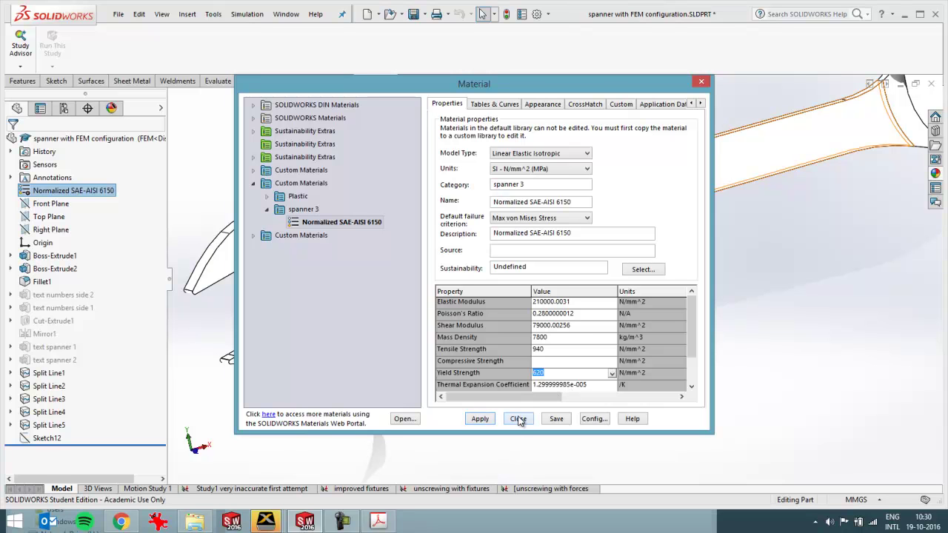
left_click(519, 419)
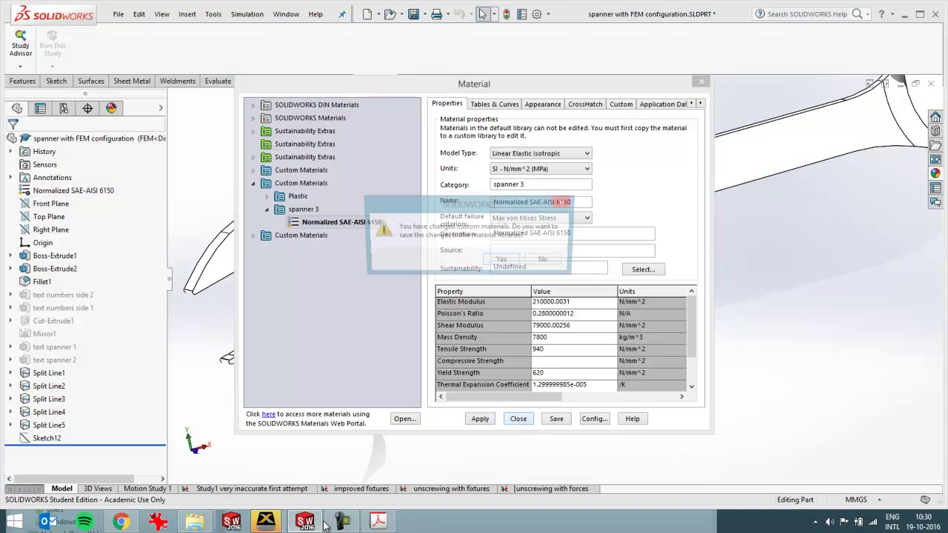
left_click(515, 265)
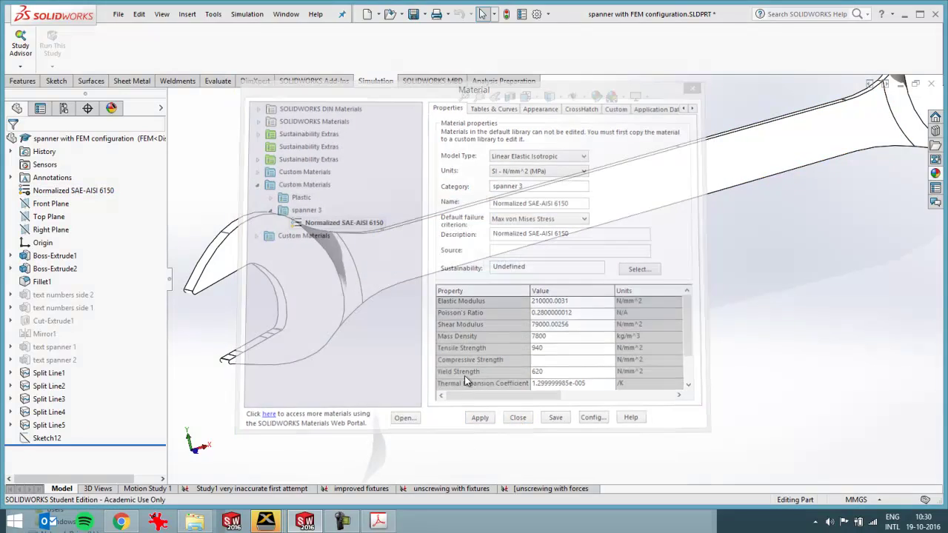
Return to the Study1 study and highlight the Force-1 load faces.
left_click(225, 489)
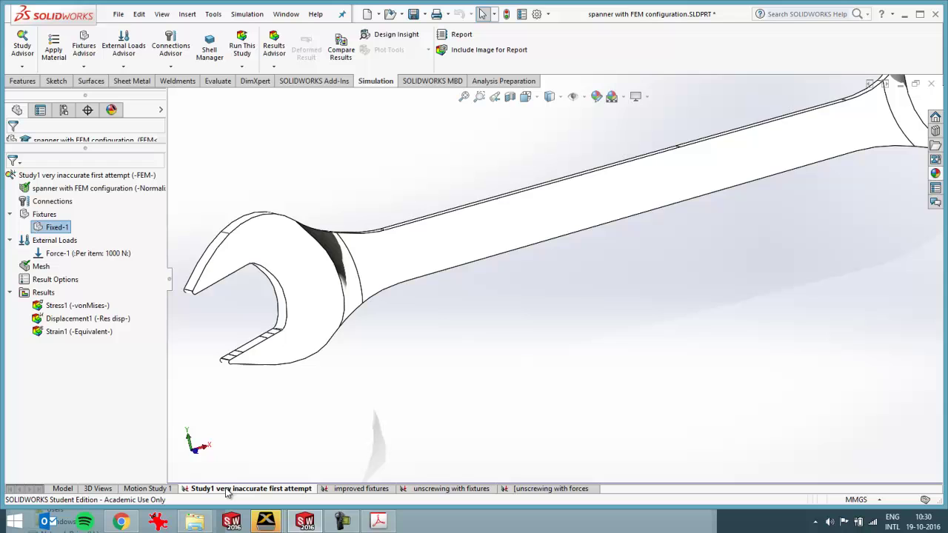
left_click(82, 254)
scroll(546, 291, "up", 4)
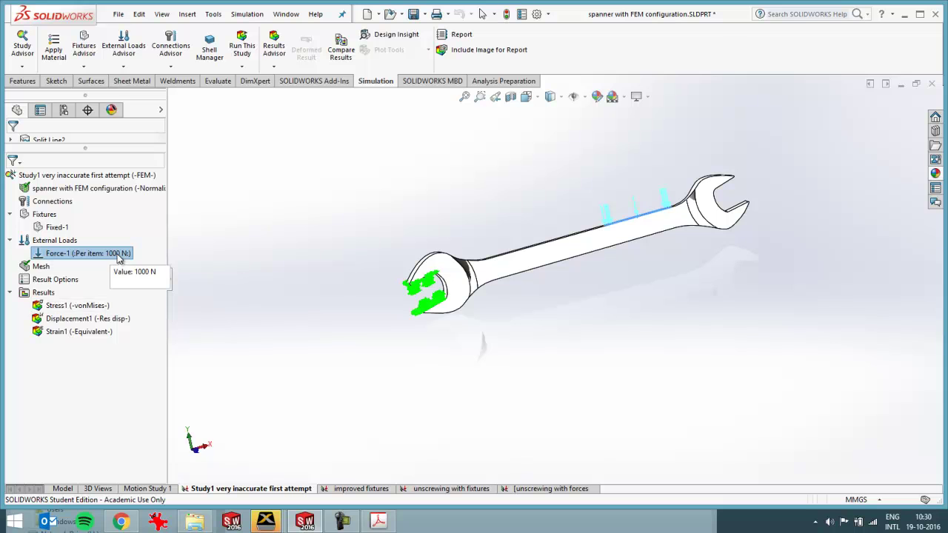
Show Study1's von Mises stress plot and inspect the stressed handle.
double_click(83, 310)
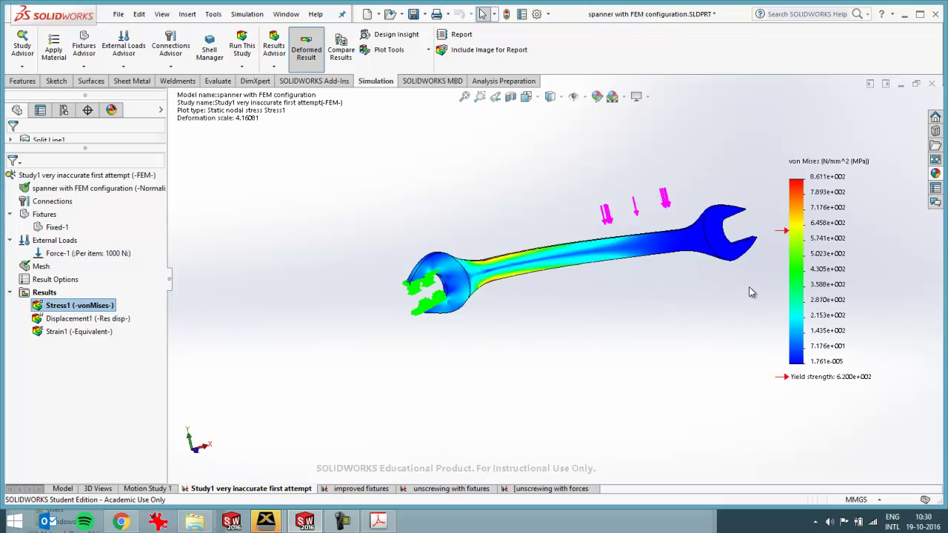
scroll(630, 276, "down", 5)
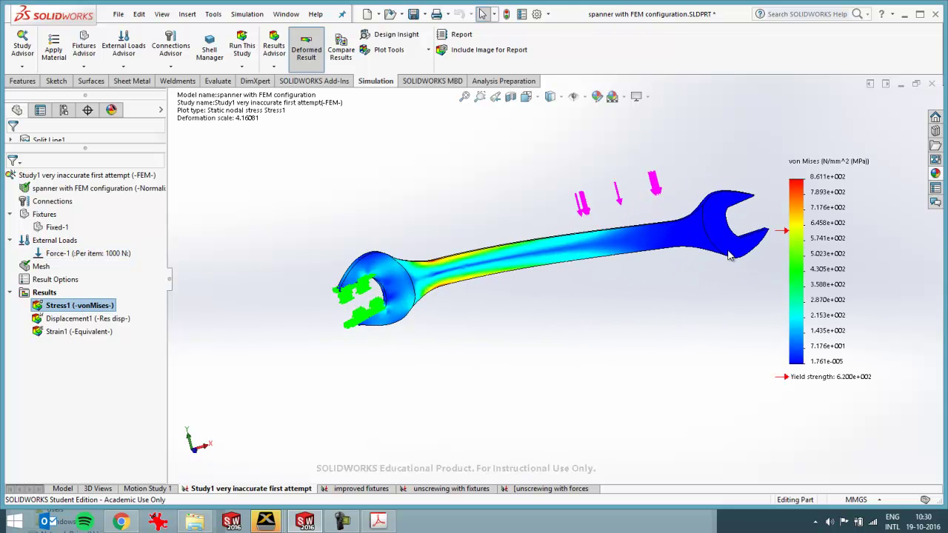
scroll(555, 271, "up", 2)
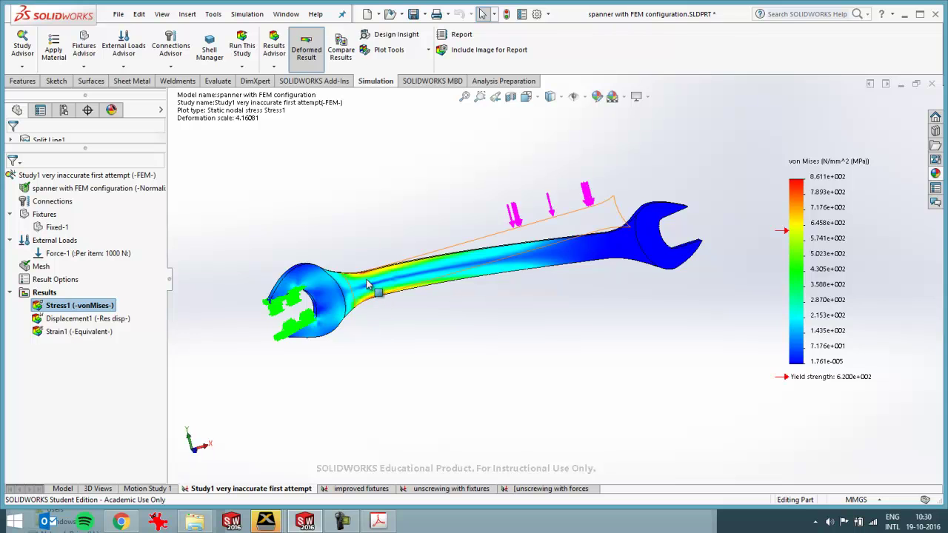
scroll(363, 282, "down", 3)
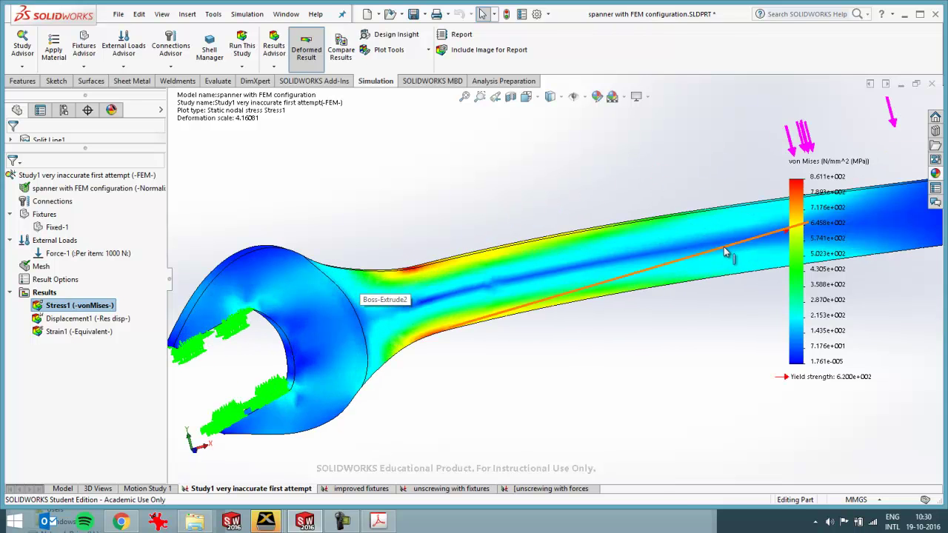
scroll(790, 236, "up", 3)
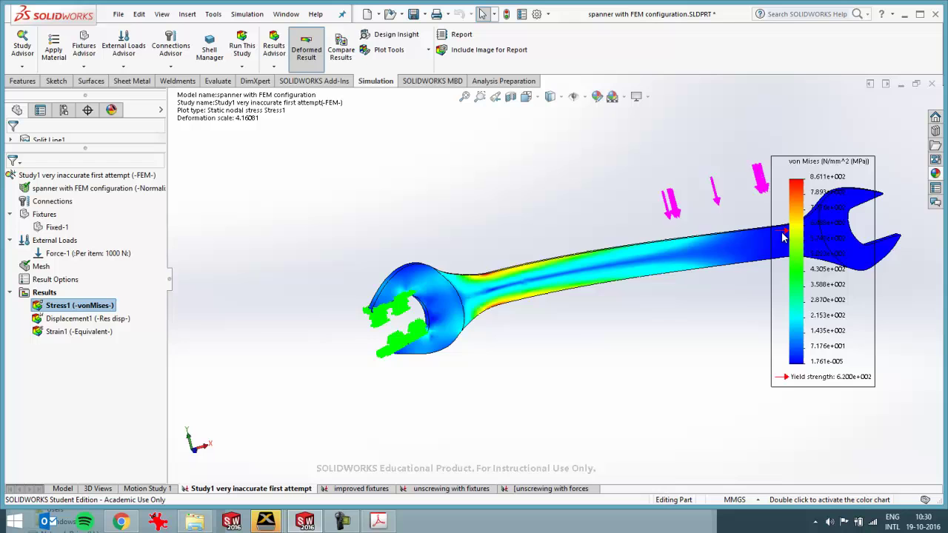
scroll(784, 236, "up", 2)
scroll(784, 236, "down", 2)
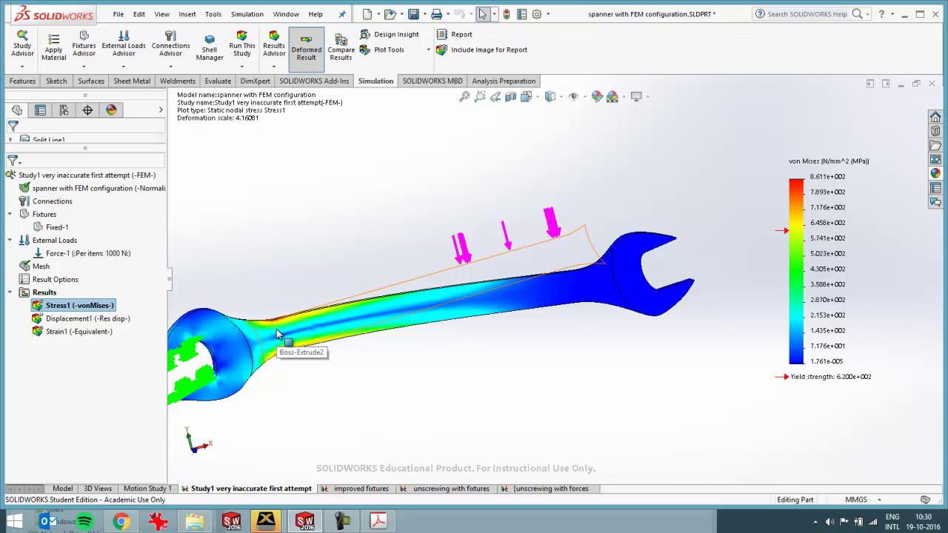
middle_click_drag(278, 334, 395, 317)
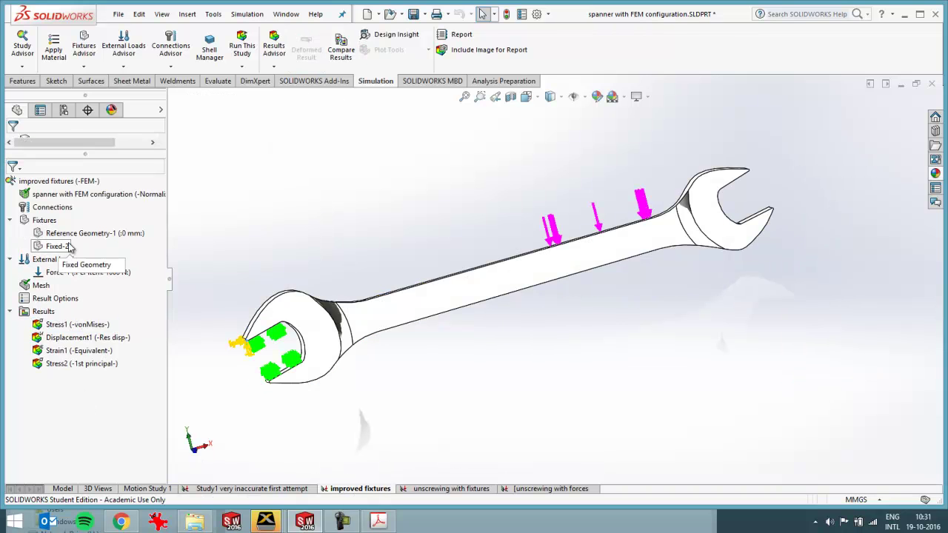
Highlight the Fixed-2 and Reference Geometry-1 restraints on the spanner's inner jaw faces.
left_click(66, 247)
scroll(282, 355, "up", 5)
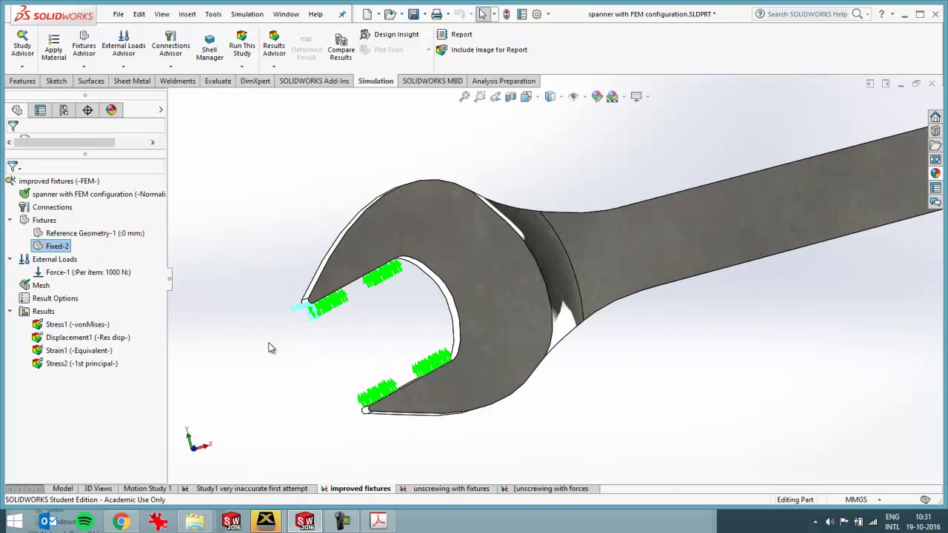
left_click(95, 233)
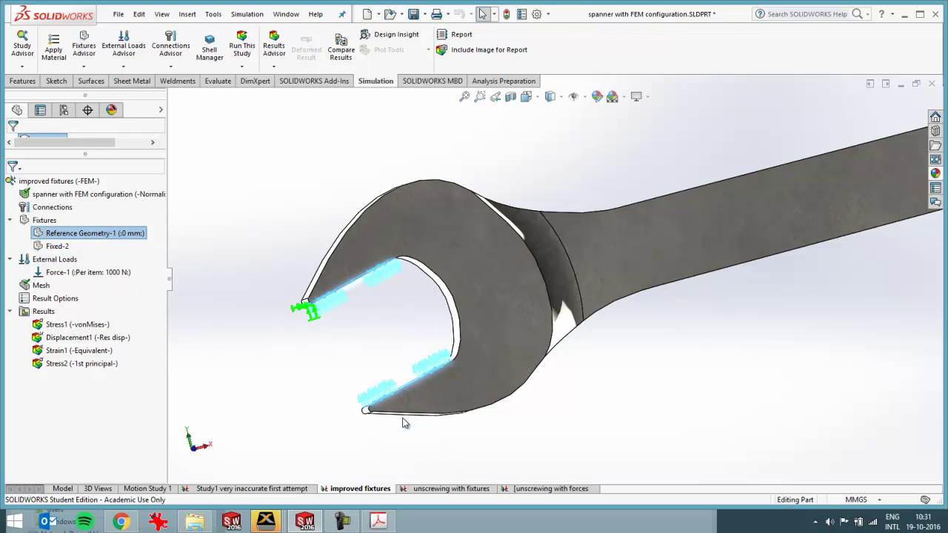
scroll(415, 404, "up", 2)
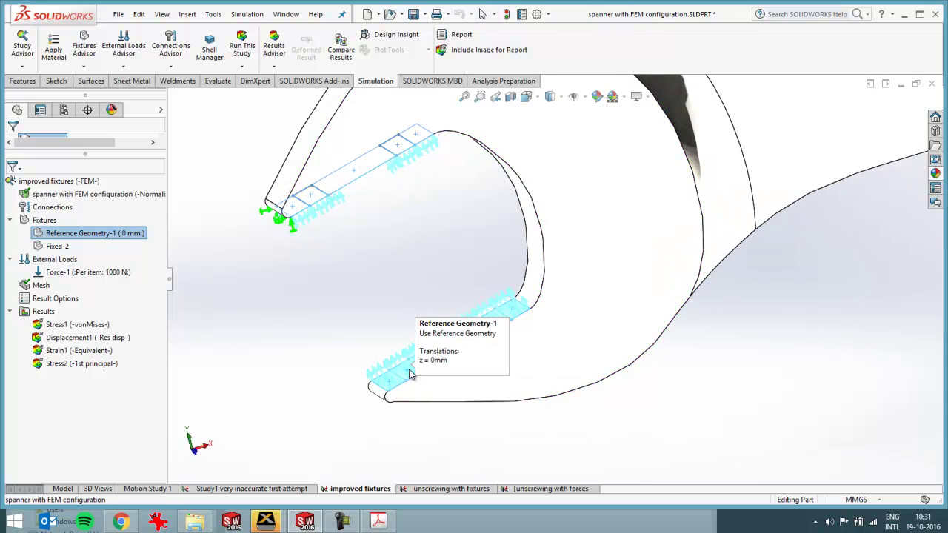
scroll(414, 400, "down", 3)
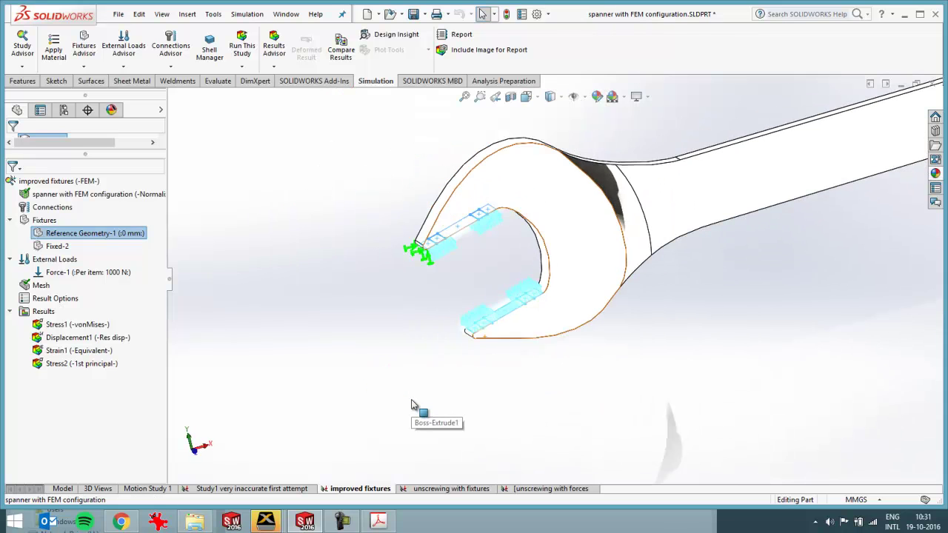
mouse_move(445, 404)
middle_mouse_down()
mouse_move(502, 406)
mouse_move(544, 379)
mouse_move(561, 333)
mouse_move(707, 309)
middle_mouse_up()
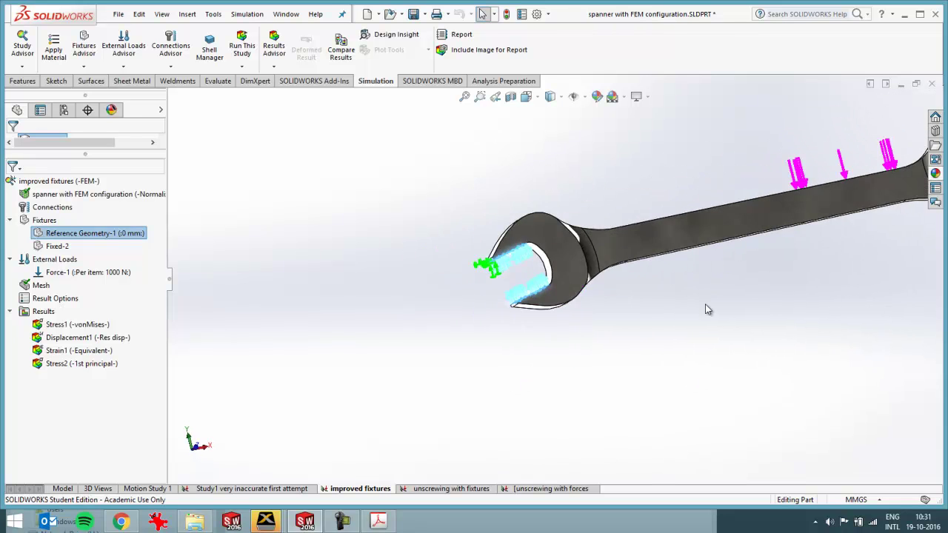
scroll(717, 303, "down", 2)
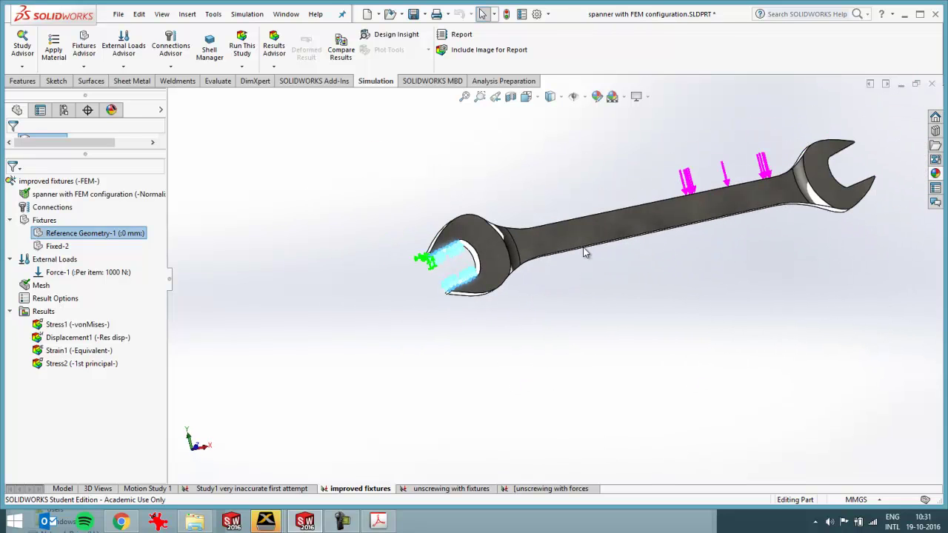
Show the improved fixtures von Mises plot peaking at 1.211e+003 MPa, cancelling Compare Results.
left_click(87, 326)
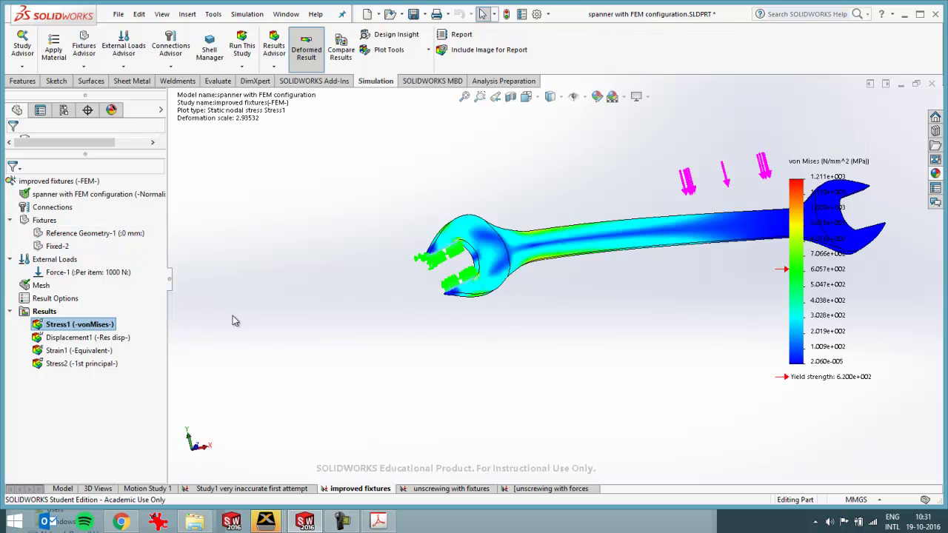
scroll(467, 275, "down", 6)
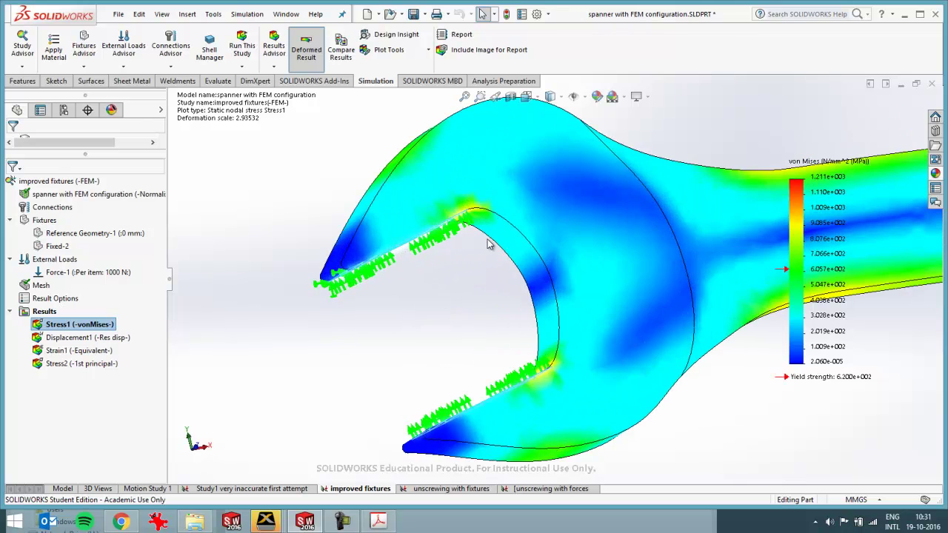
scroll(483, 245, "up", 3)
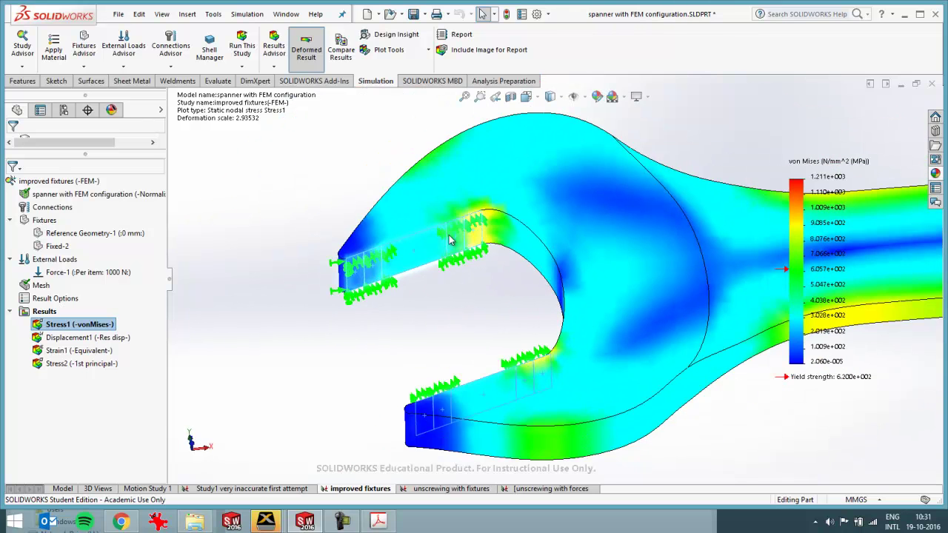
scroll(481, 241, "up", 3)
right_click(72, 326)
left_click(111, 202)
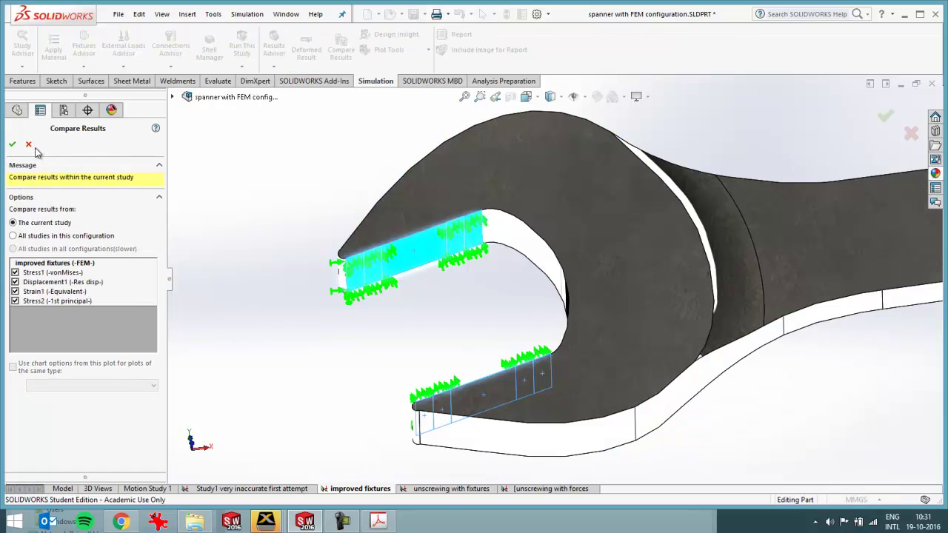
left_click(29, 145)
right_click(92, 324)
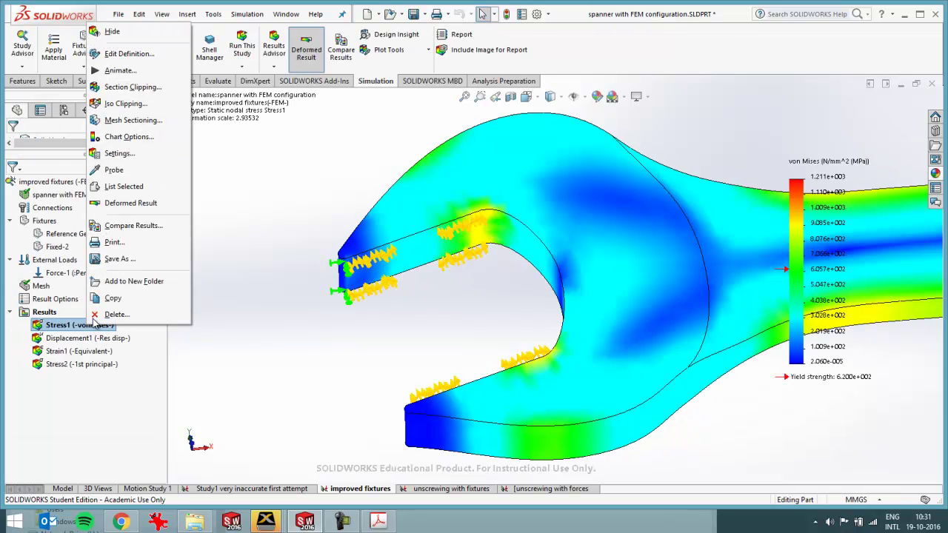
left_click(120, 71)
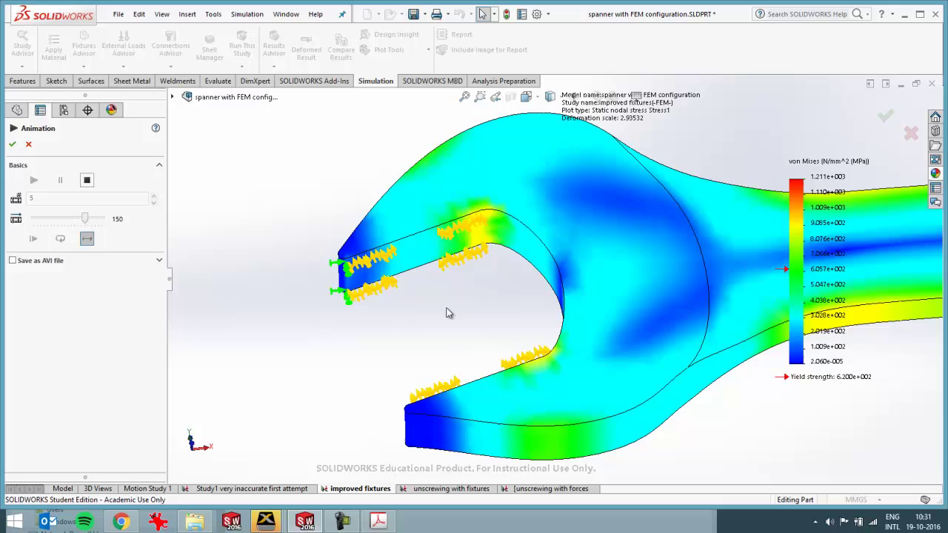
scroll(526, 288, "up", 5)
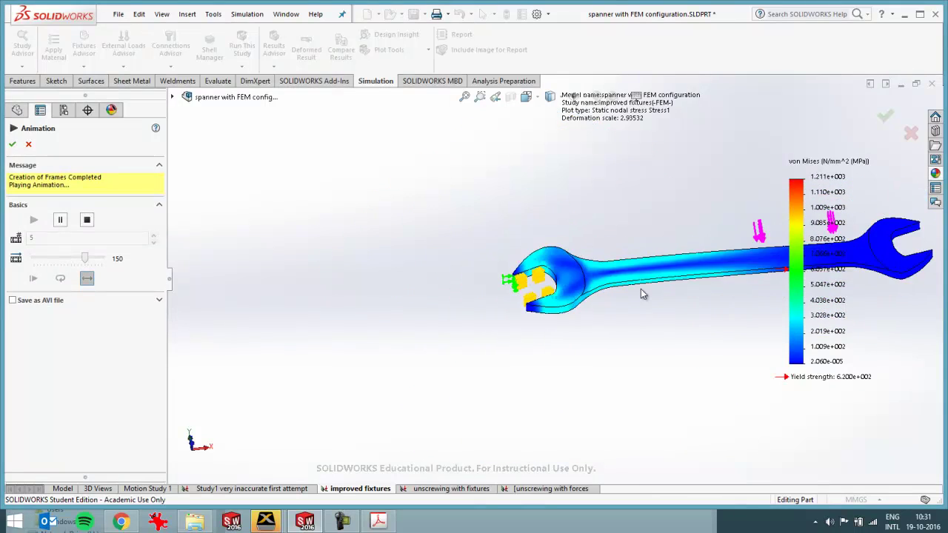
scroll(593, 289, "down", 5)
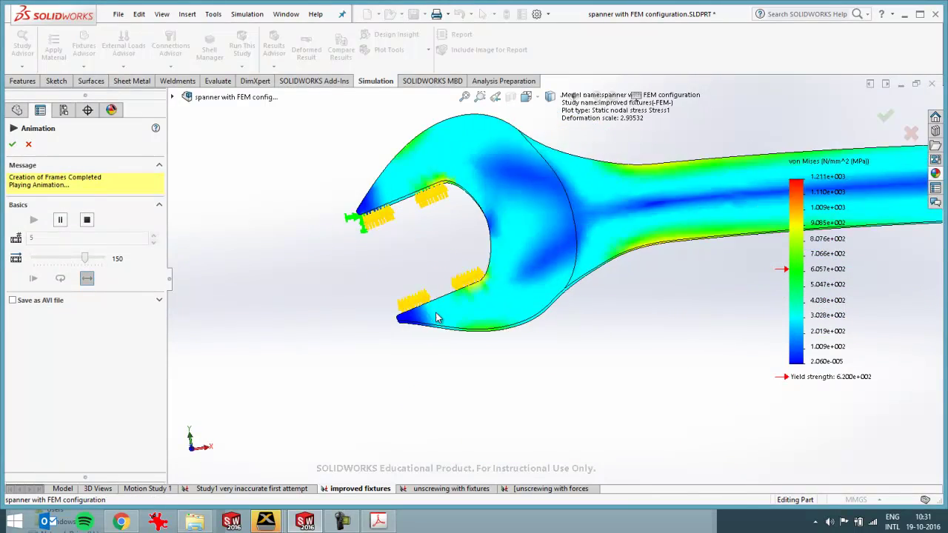
middle_click_drag(437, 317, 493, 296)
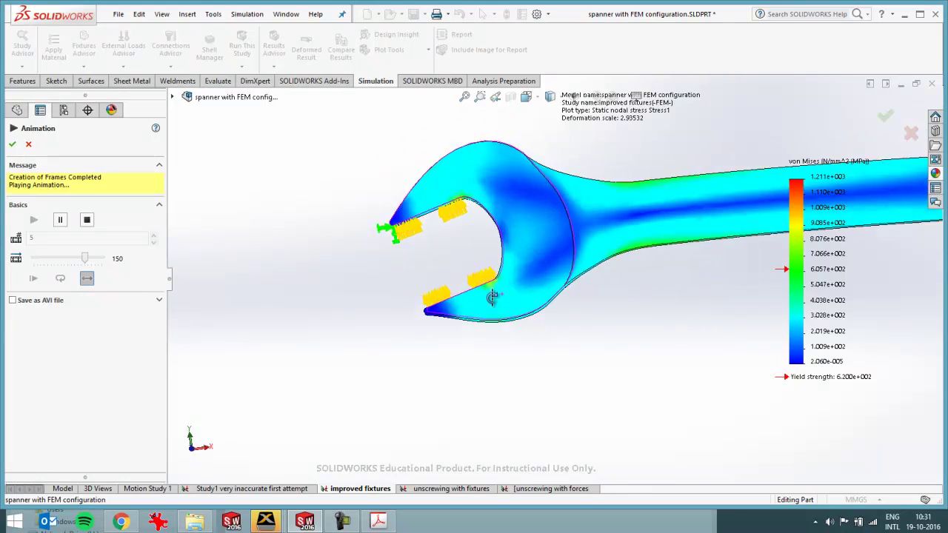
scroll(494, 311, "up", 4)
scroll(689, 275, "down", 6)
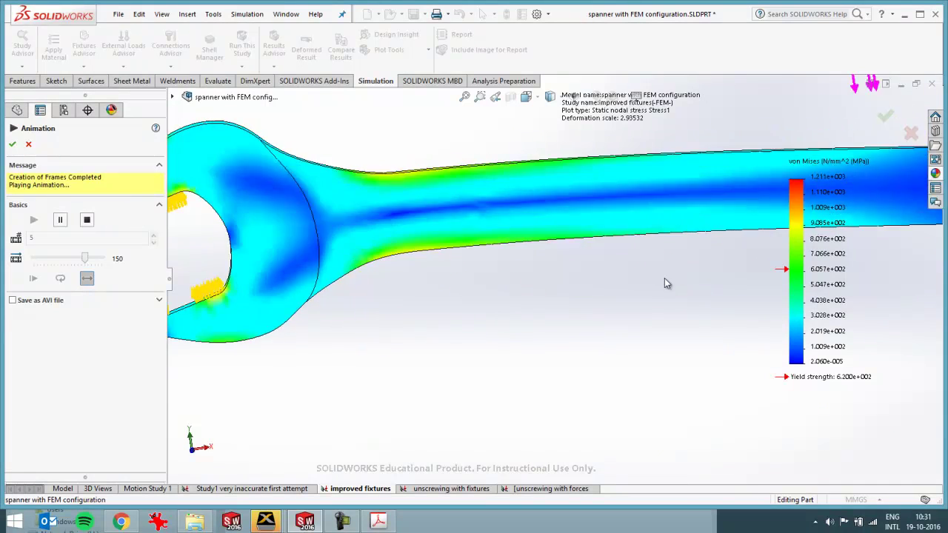
scroll(664, 284, "up", 4)
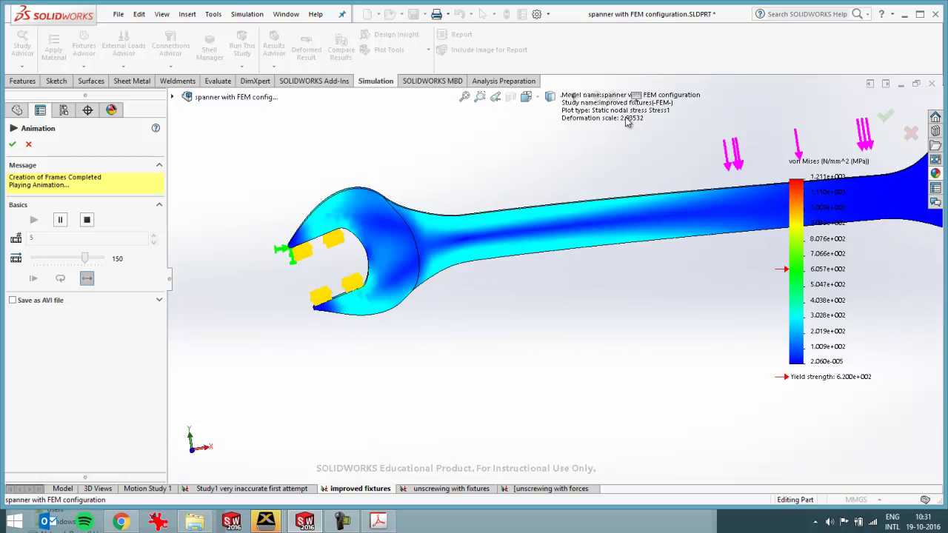
scroll(460, 260, "up", 4)
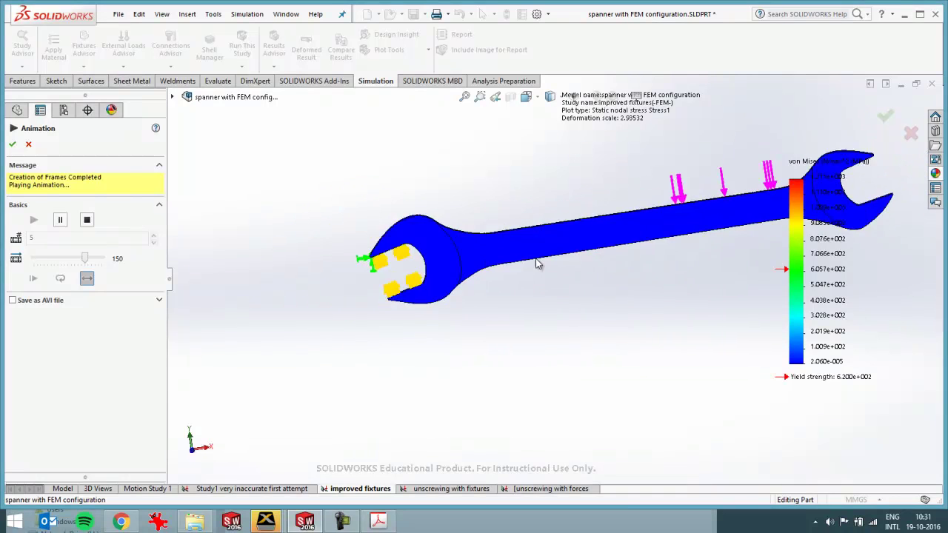
scroll(481, 292, "down", 6)
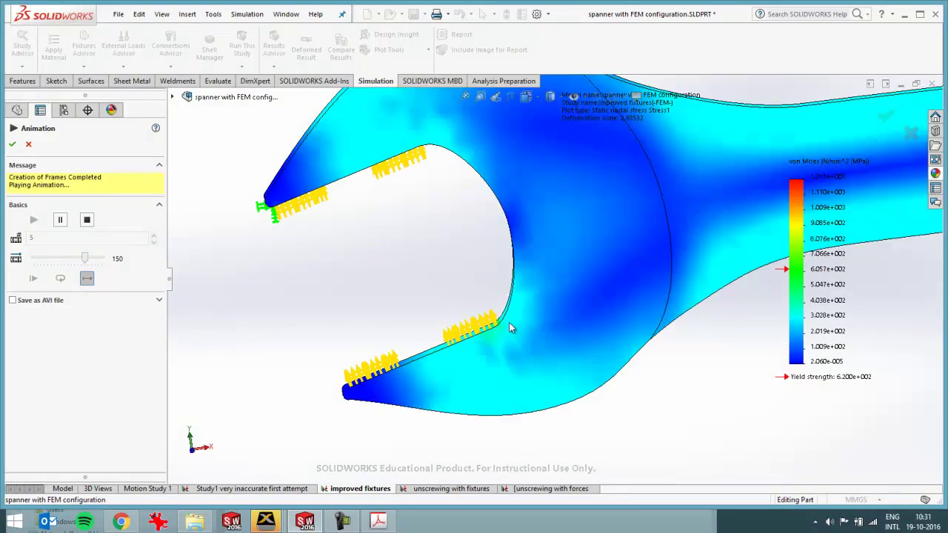
scroll(504, 332, "up", 5)
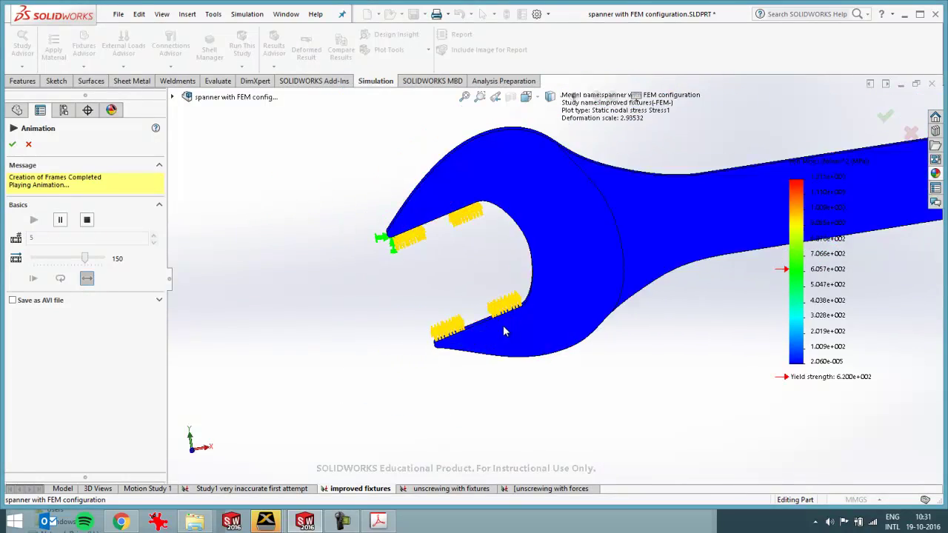
scroll(554, 322, "up", 2)
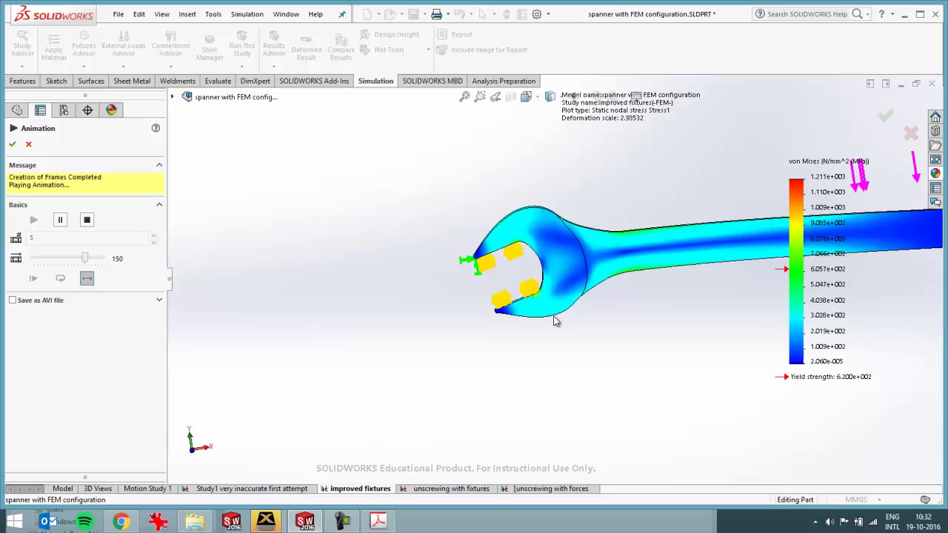
Stop the stress animation and dismiss the Results context menu.
left_click(27, 145)
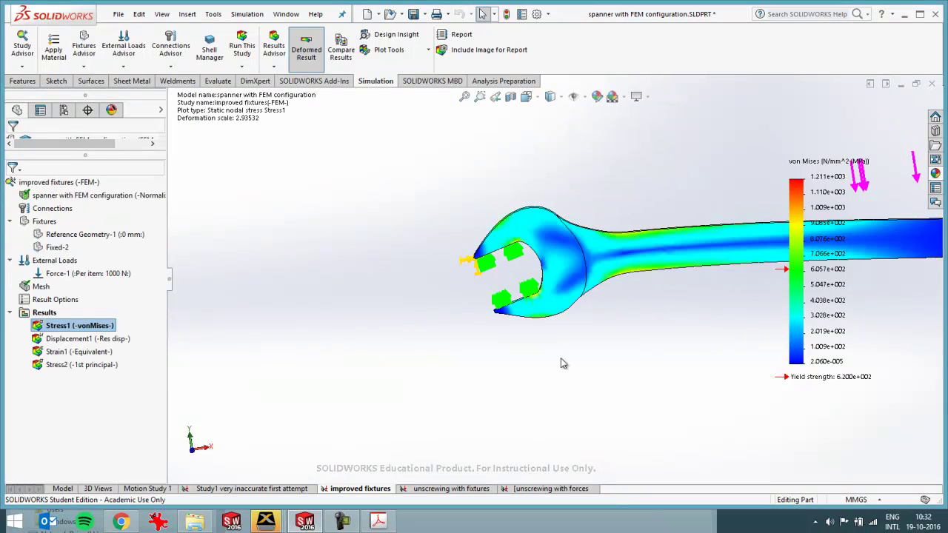
scroll(659, 320, "up", 3)
scroll(706, 274, "down", 2)
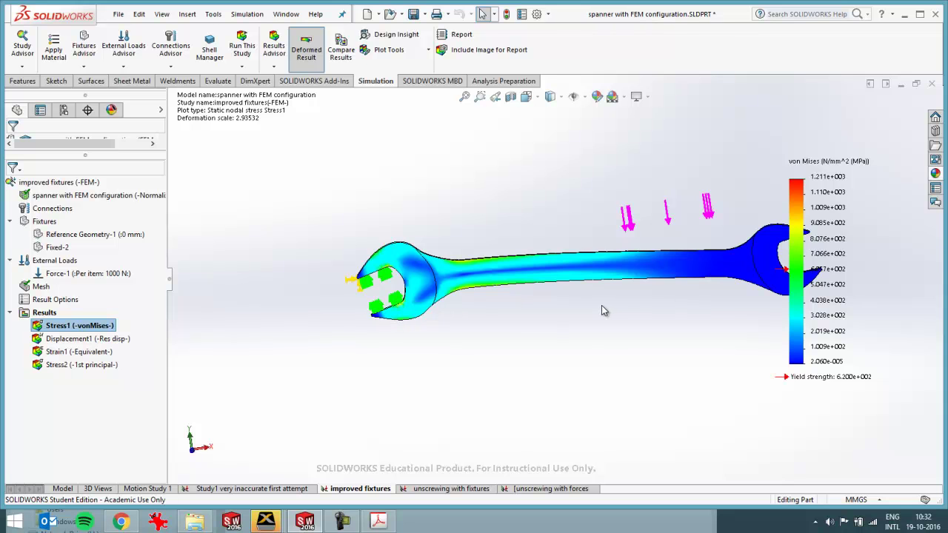
scroll(486, 291, "down", 2)
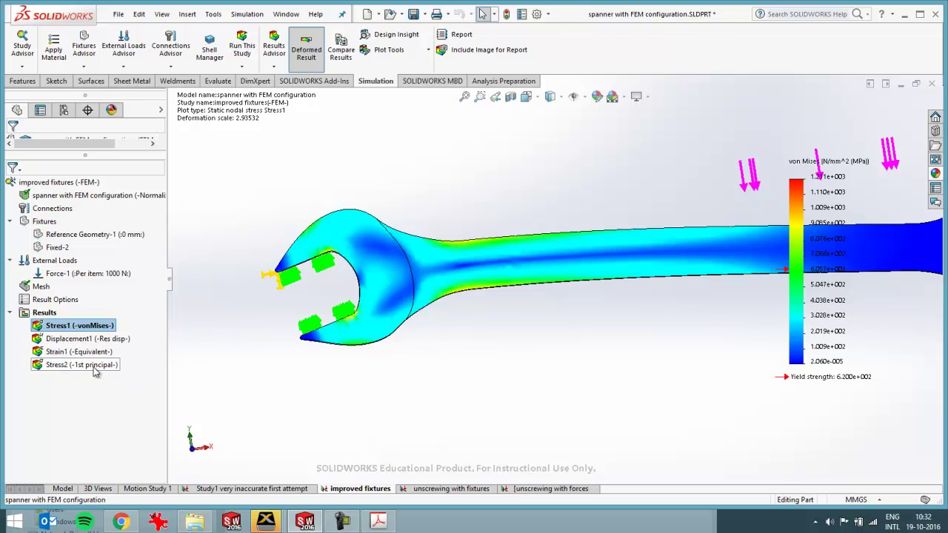
right_click(44, 313)
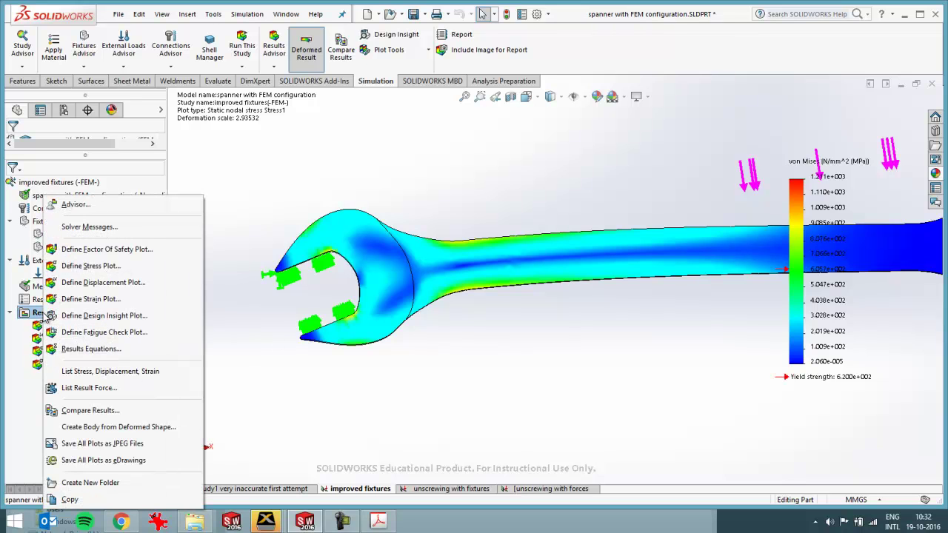
left_click(249, 329)
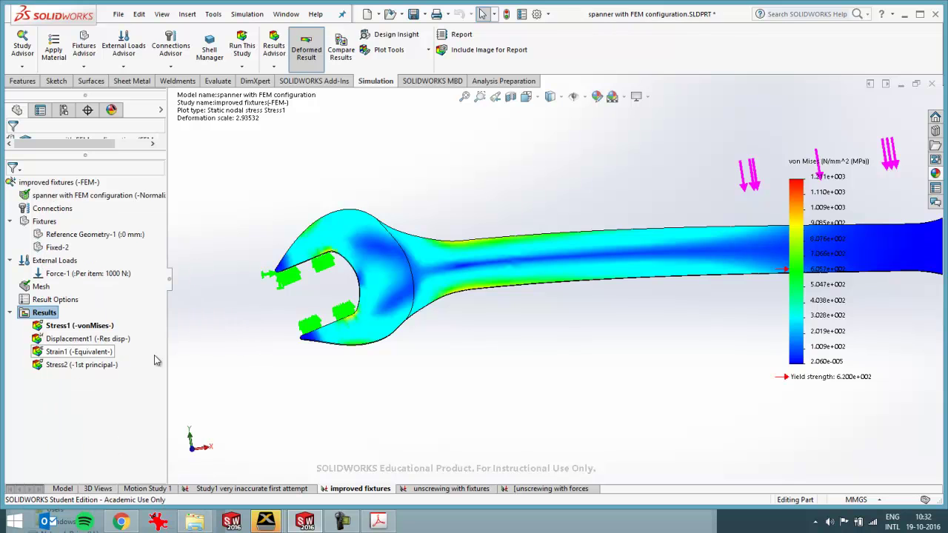
Display the Stress2 1st principal plot (-3.620e+002 to 1.524e+003 MPa) and highlight Force-1.
double_click(104, 364)
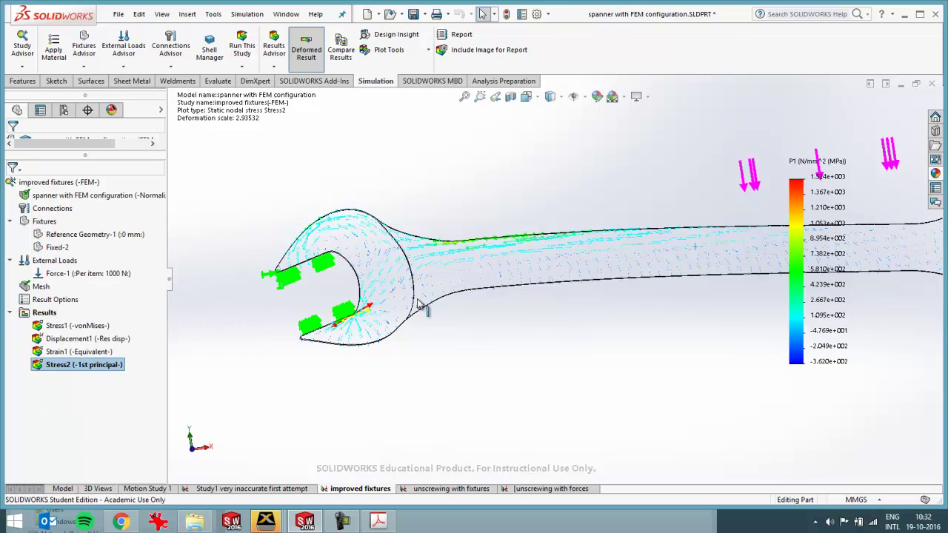
scroll(409, 307, "down", 2)
scroll(406, 308, "down", 2)
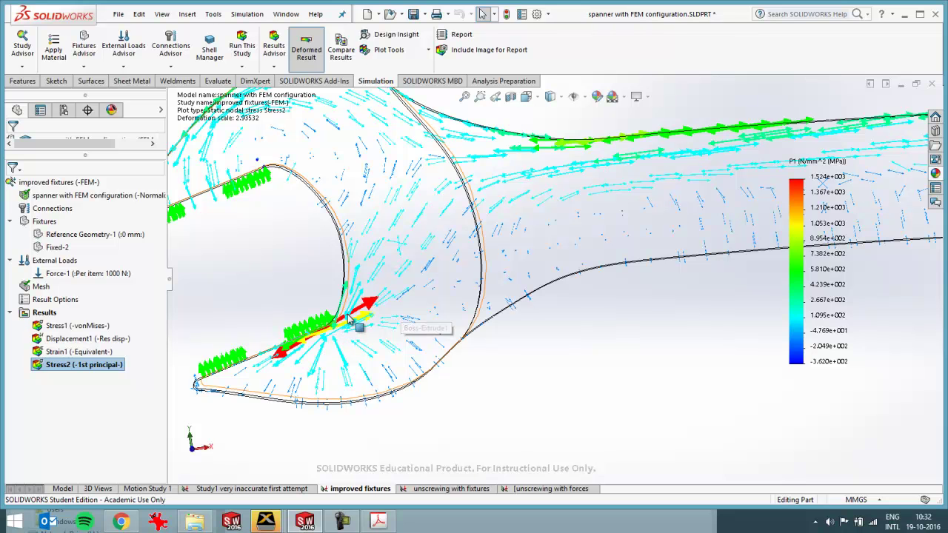
scroll(348, 331, "up", 3)
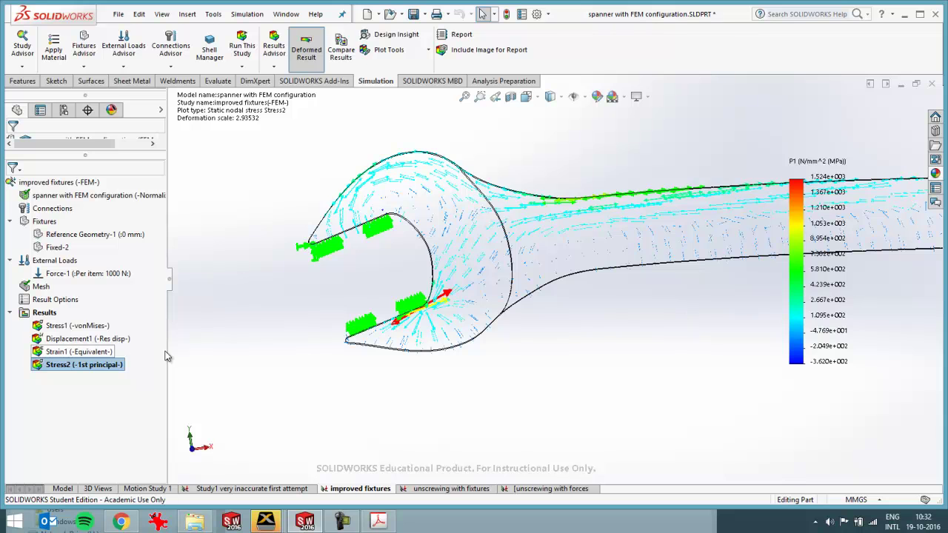
left_click(106, 273)
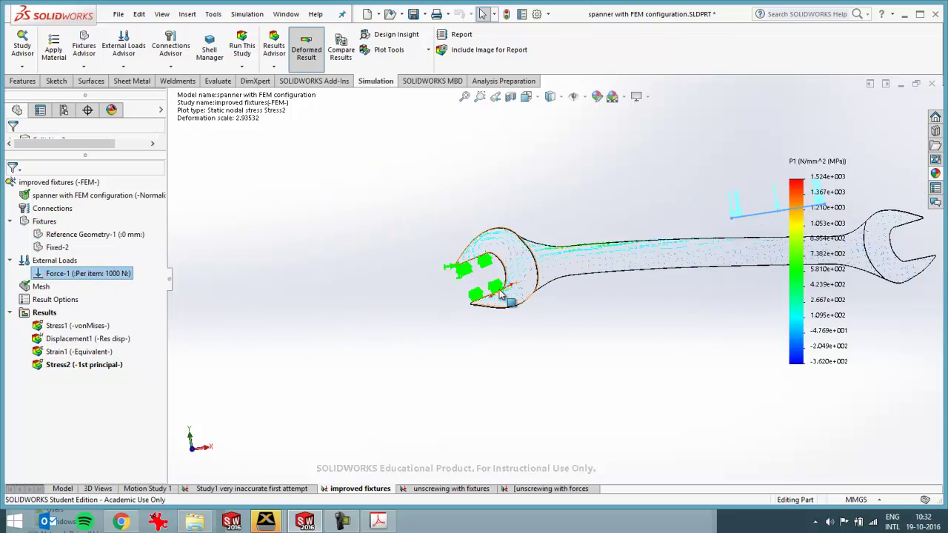
scroll(518, 296, "up", 2)
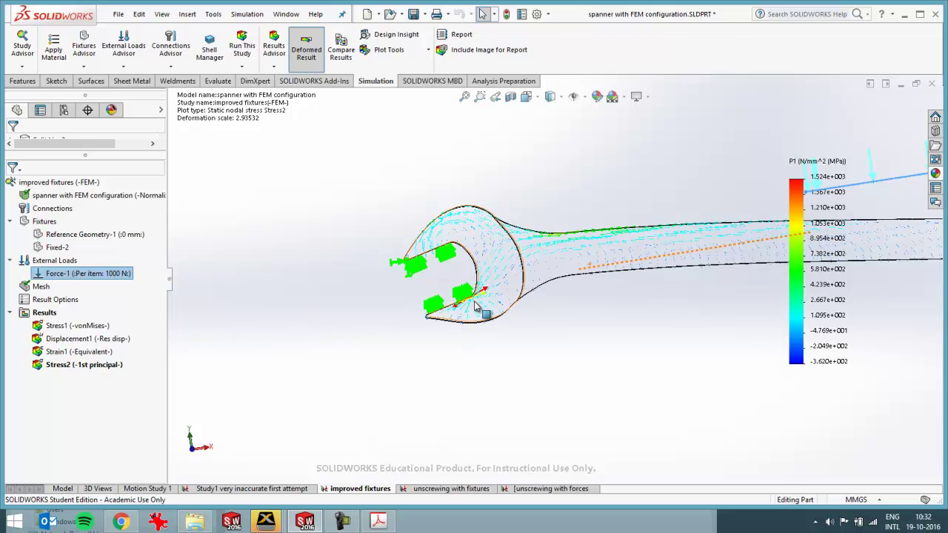
scroll(483, 302, "down", 3)
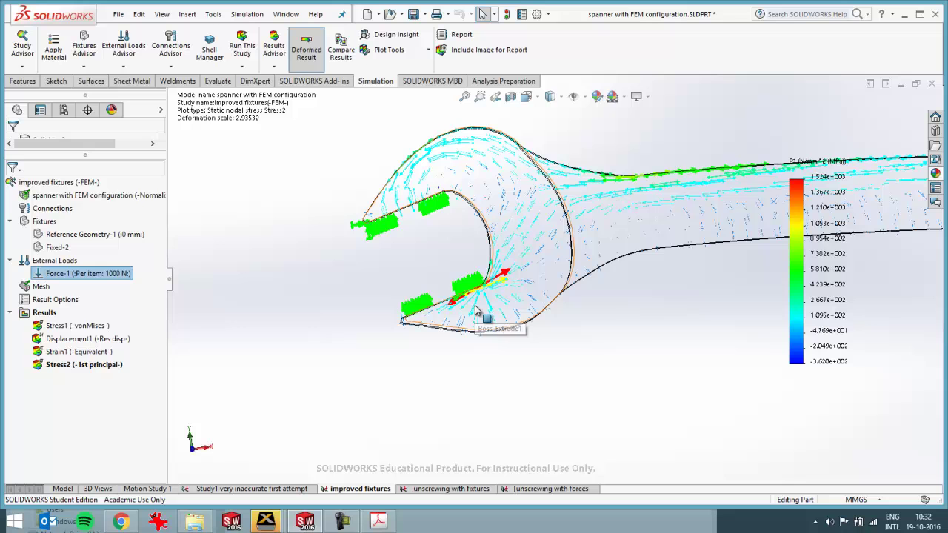
left_click(371, 522)
left_click(434, 424)
left_click(434, 424)
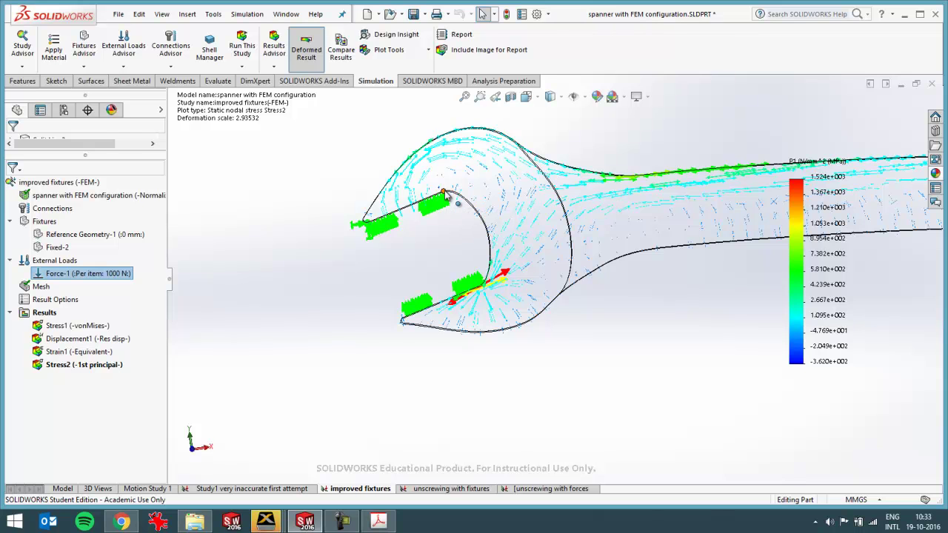
Show the 'unscrewing with fixtures' von Mises plot (3.577e+003 MPa peak) and highlight its fixtures.
left_click(468, 492)
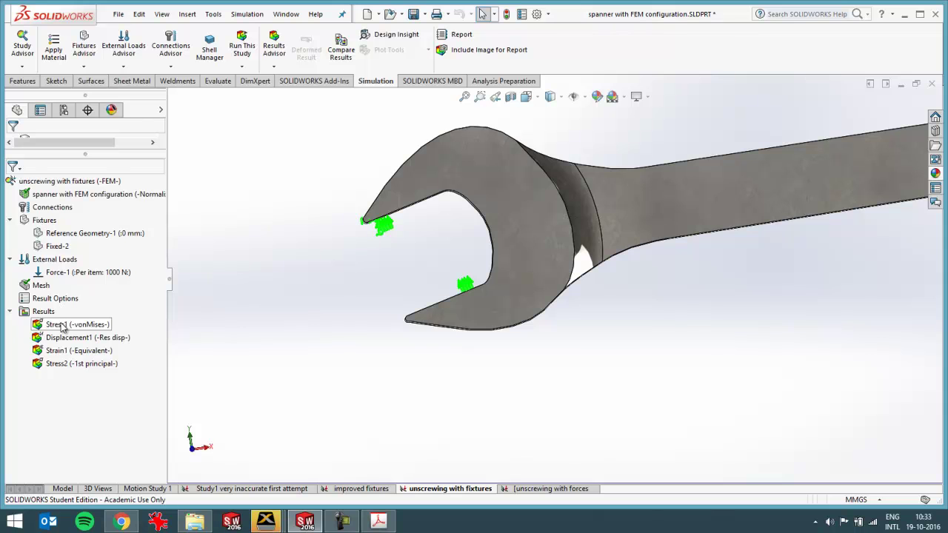
double_click(62, 328)
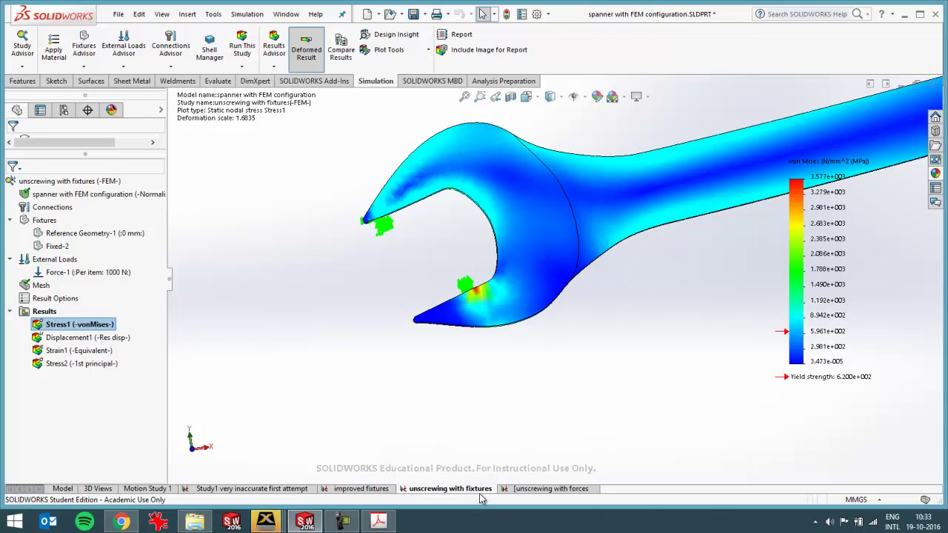
left_click(59, 247)
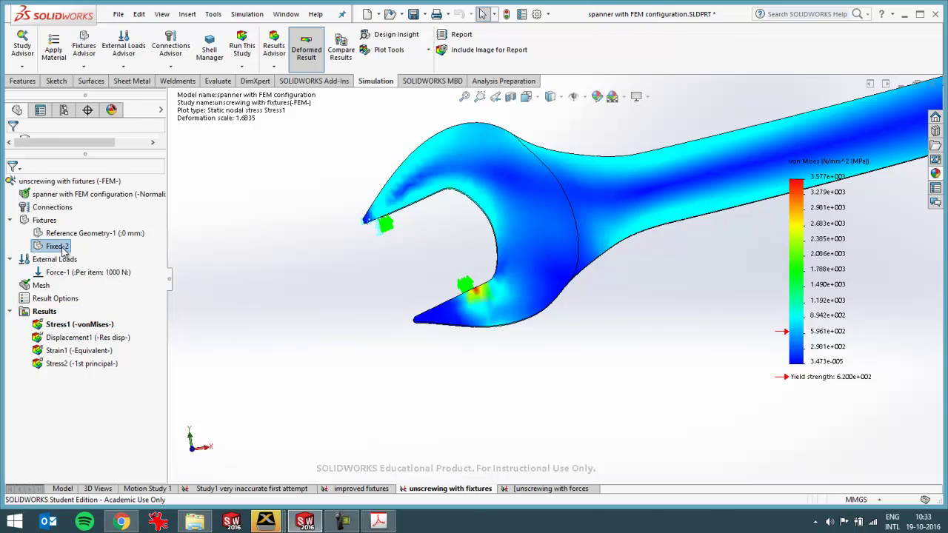
left_click(67, 235)
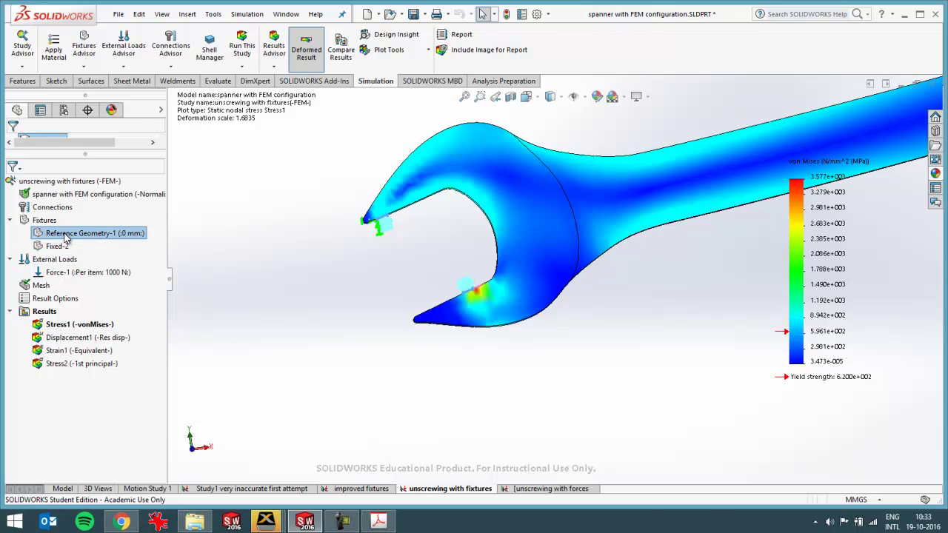
mouse_move(492, 312)
middle_mouse_down()
mouse_move(481, 331)
mouse_move(485, 309)
middle_mouse_up()
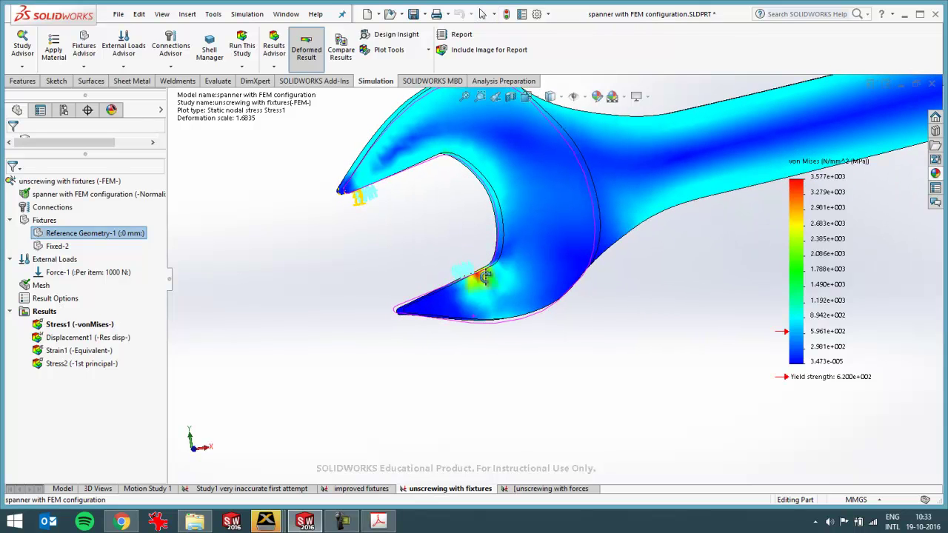
scroll(481, 288, "down", 2)
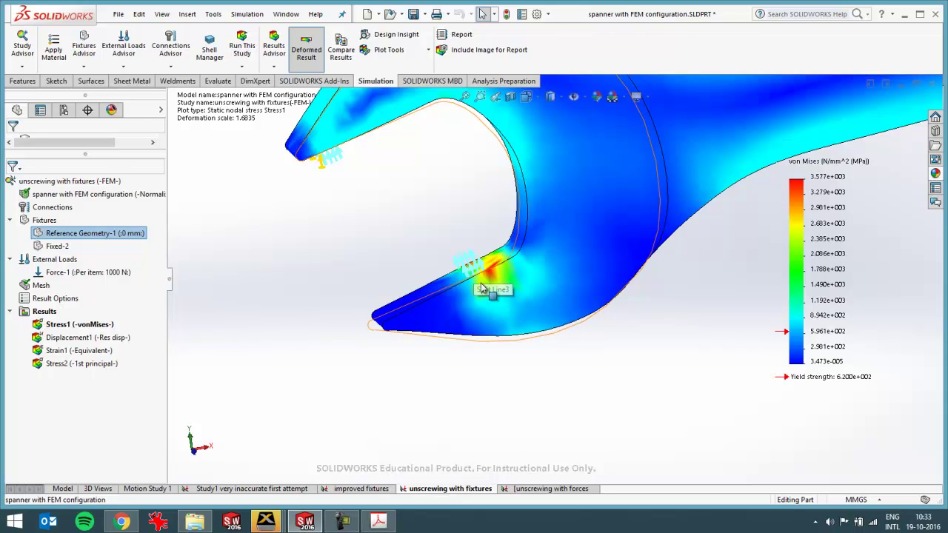
scroll(481, 286, "up", 2)
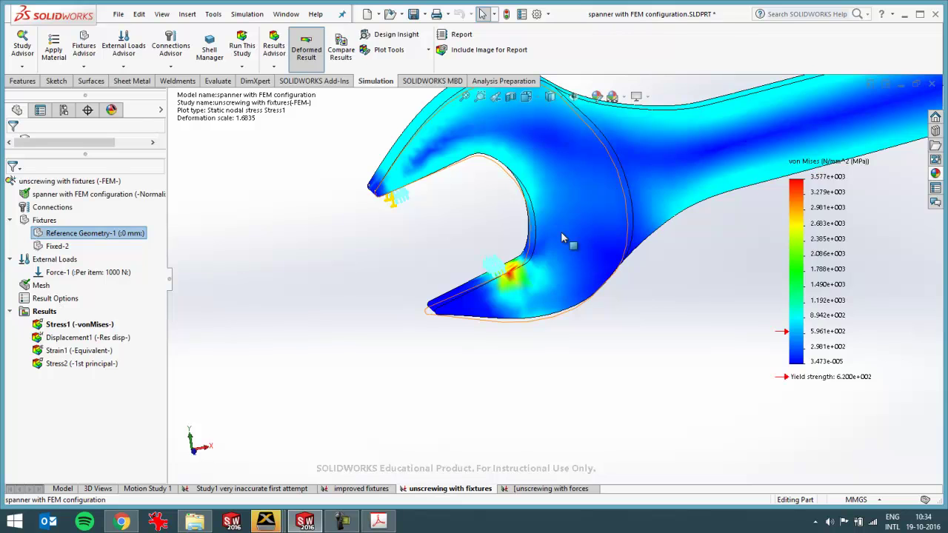
Switch to the 'unscrewing with forces' study and inspect its 8200 N jaw forces and 1000 N handle force.
left_click(565, 491)
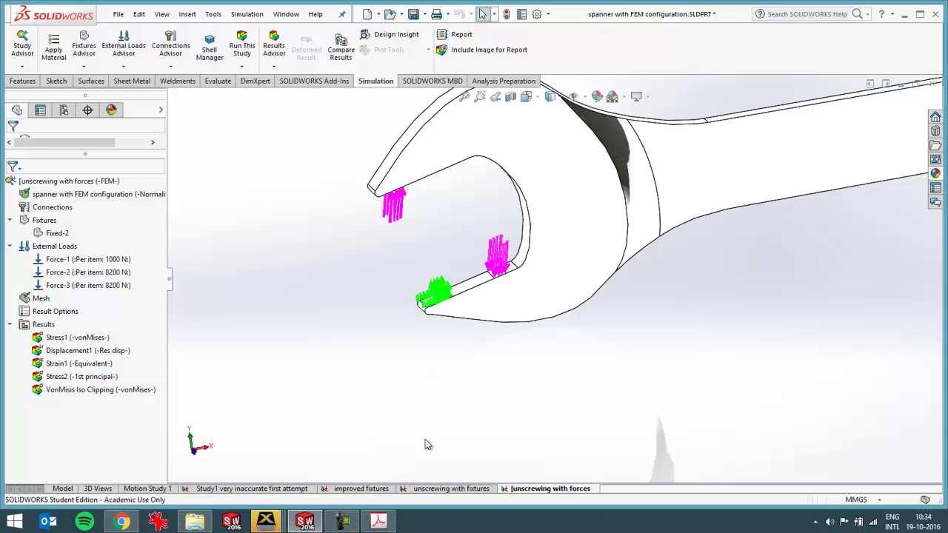
scroll(774, 304, "up", 3)
scroll(774, 304, "down", 2)
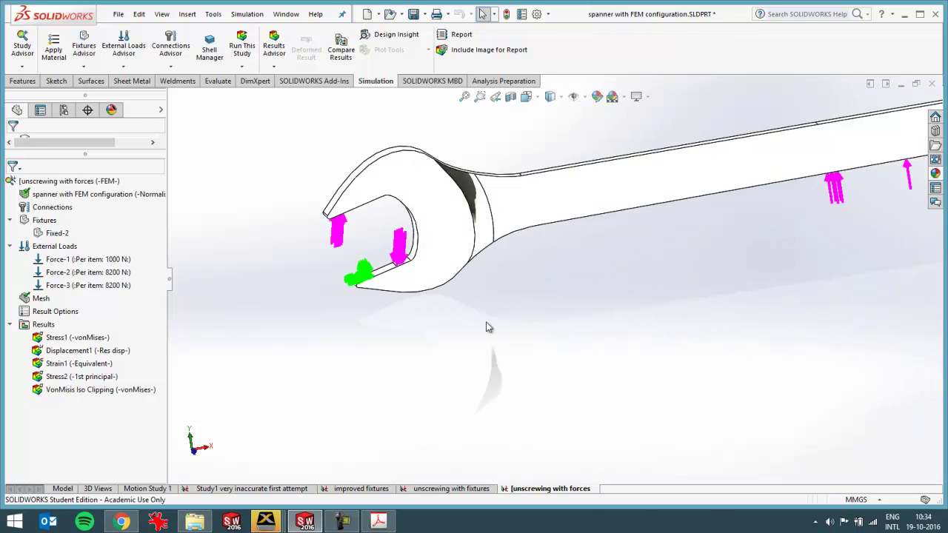
scroll(461, 300, "down", 3)
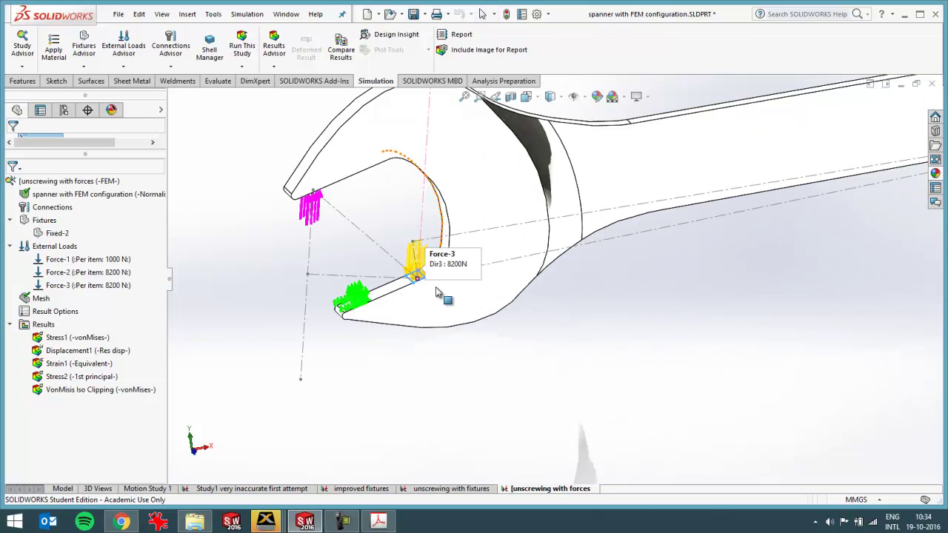
scroll(467, 322, "up", 3)
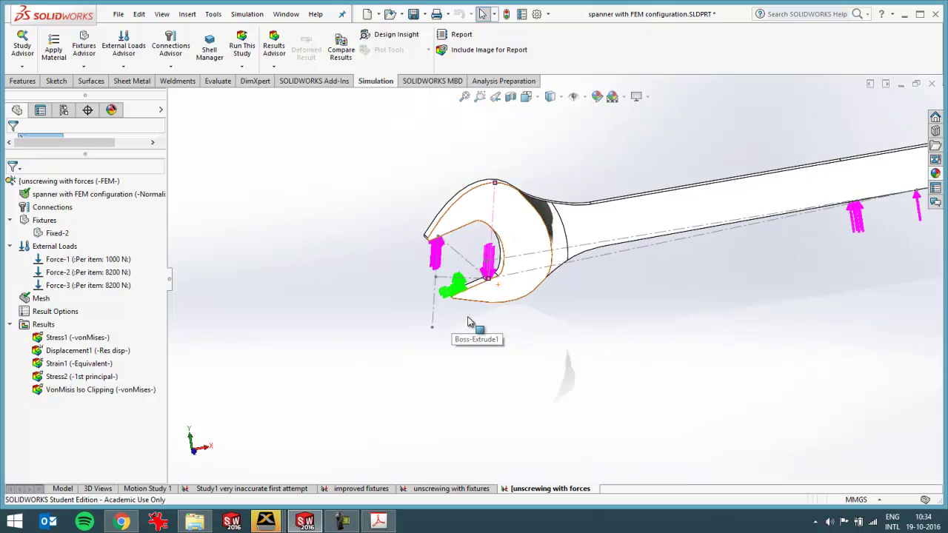
mouse_move(873, 229)
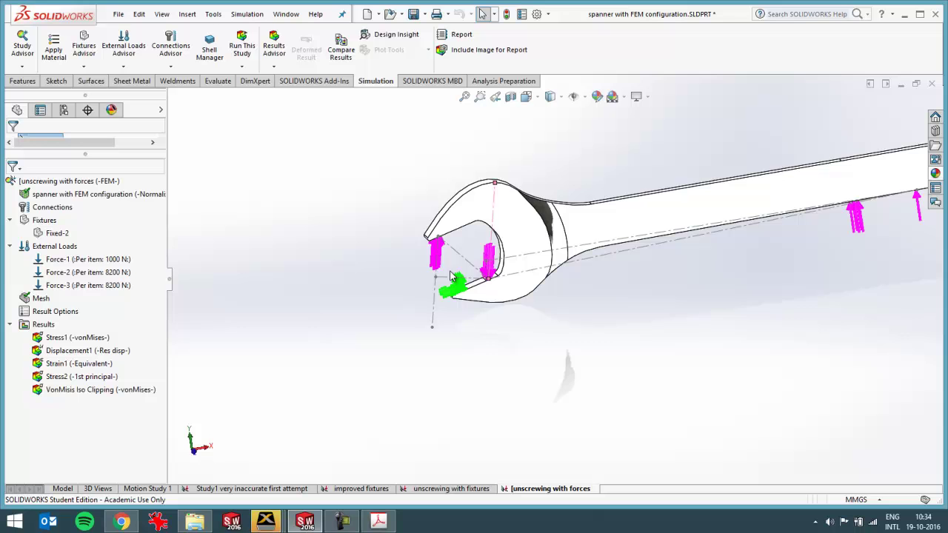
middle_click_drag(448, 275, 439, 271)
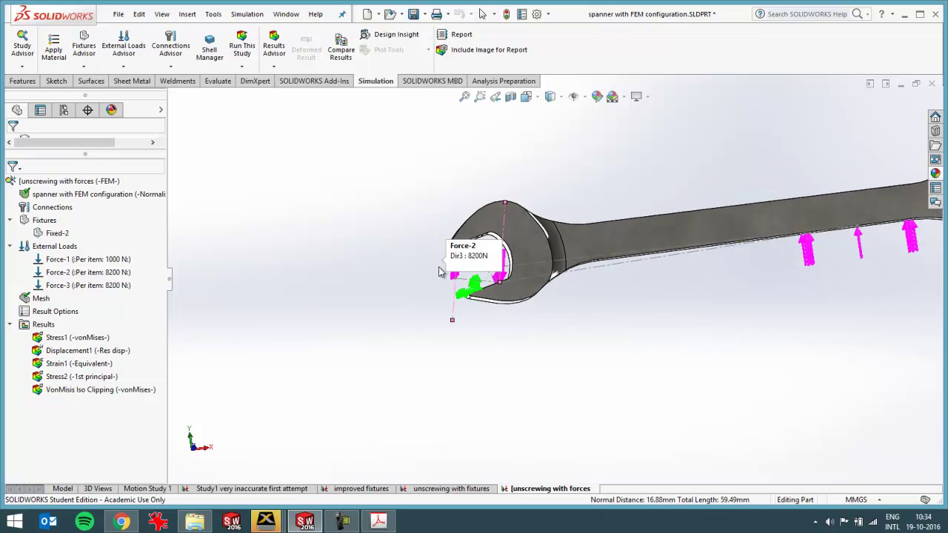
middle_click_drag(500, 321, 518, 301)
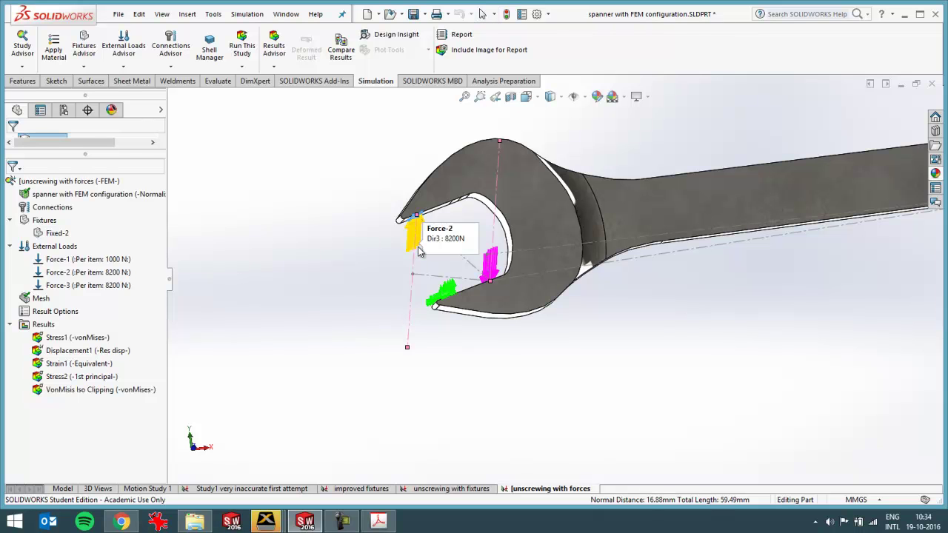
scroll(820, 311, "up", 3)
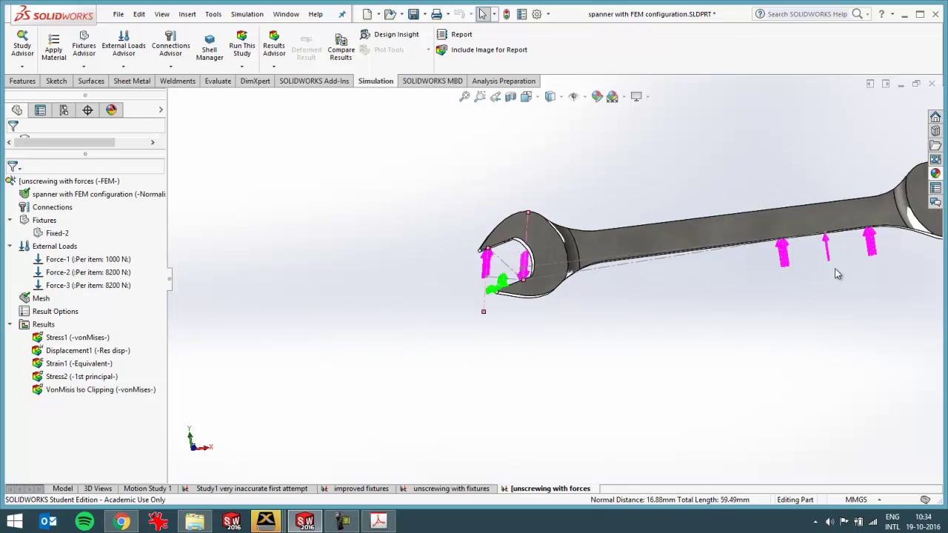
scroll(823, 274, "down", 2)
Open moment calculation.xlsx (137970 N*mm over 16,88 mm gives 8173,578 N), then return to SOLIDWORKS.
left_click(195, 522)
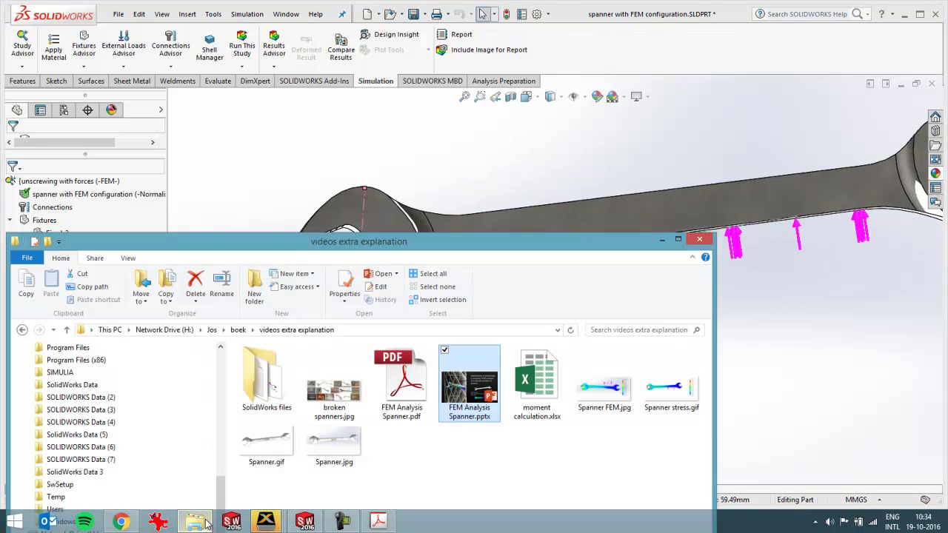
left_click(559, 368)
double_click(560, 369)
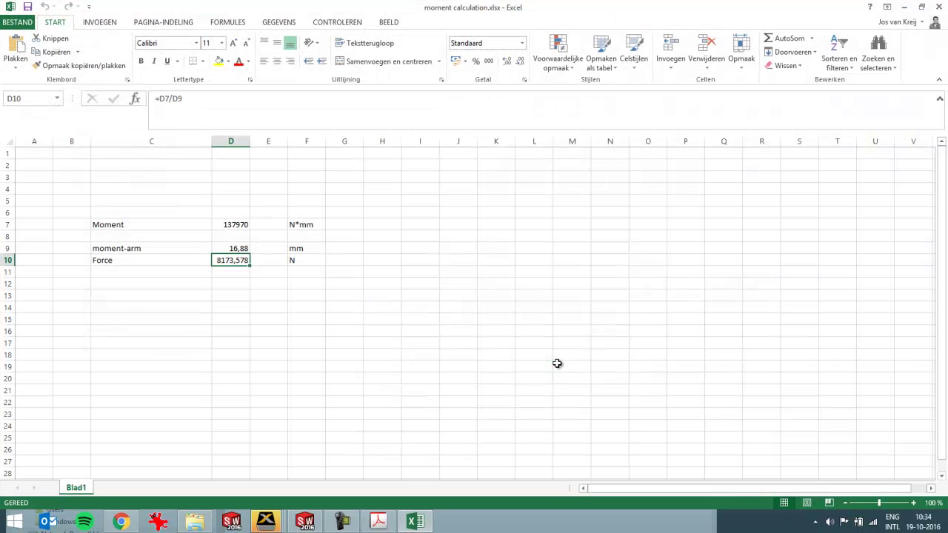
key("alt+Tab")
key("alt+Tab")
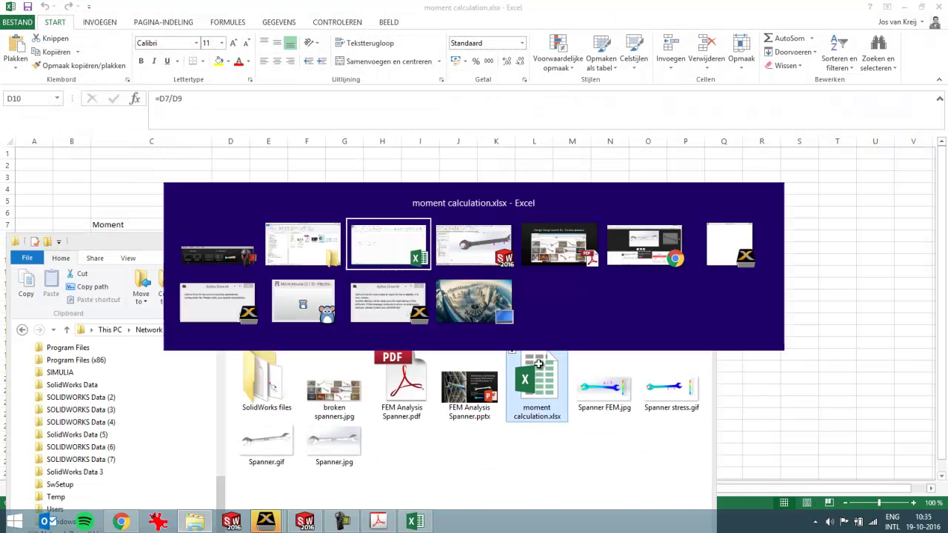
key("alt+Tab")
Show Sketch12 on the spanner part and rotate it to check the 137.97 and 16.88 dimensions.
left_click(62, 489)
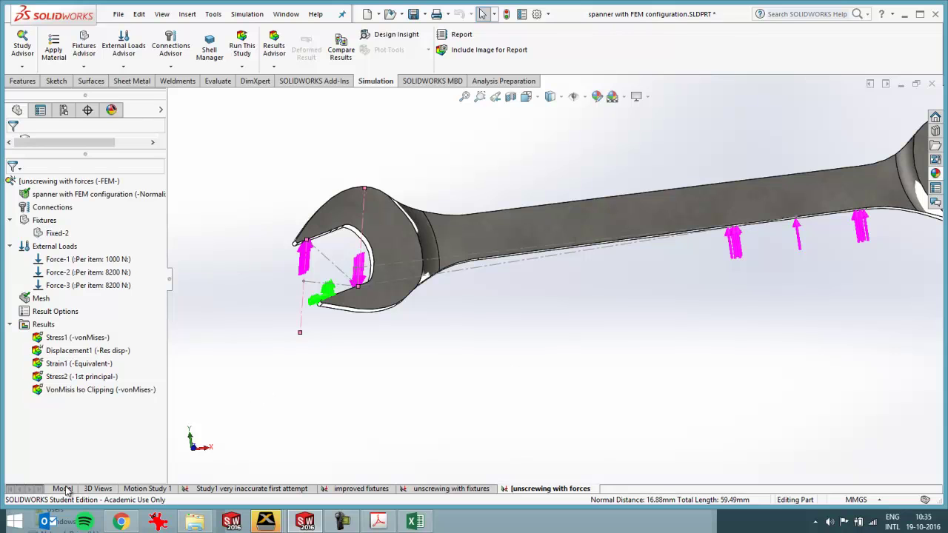
left_click(47, 439)
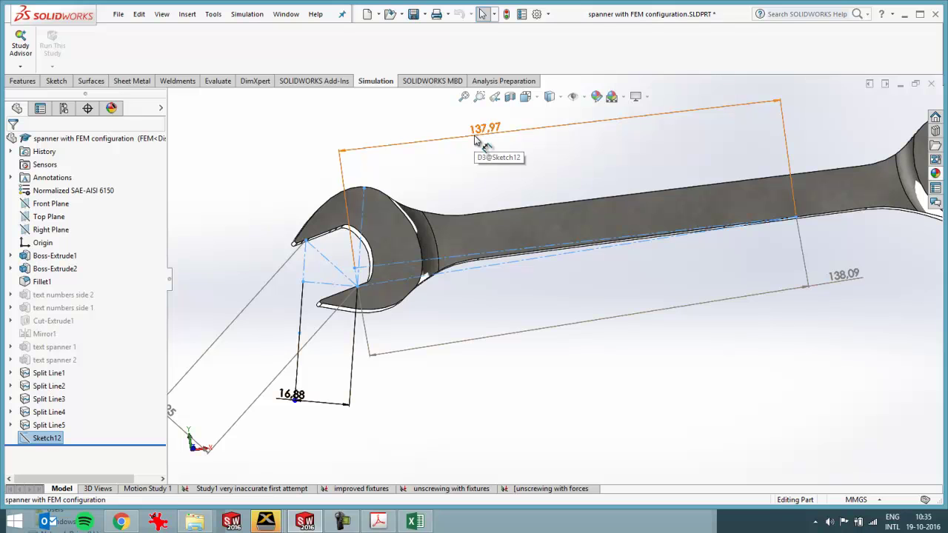
middle_click_drag(475, 139, 450, 228)
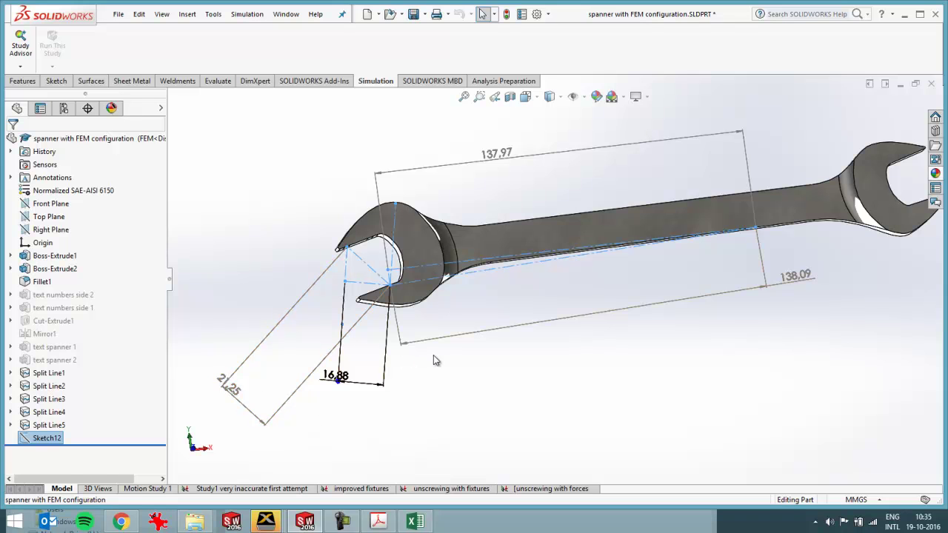
Edit the D7 Moment formula =137,97*1000 and begin replacing the hard-coded value with a cell reference.
key("alt+Tab")
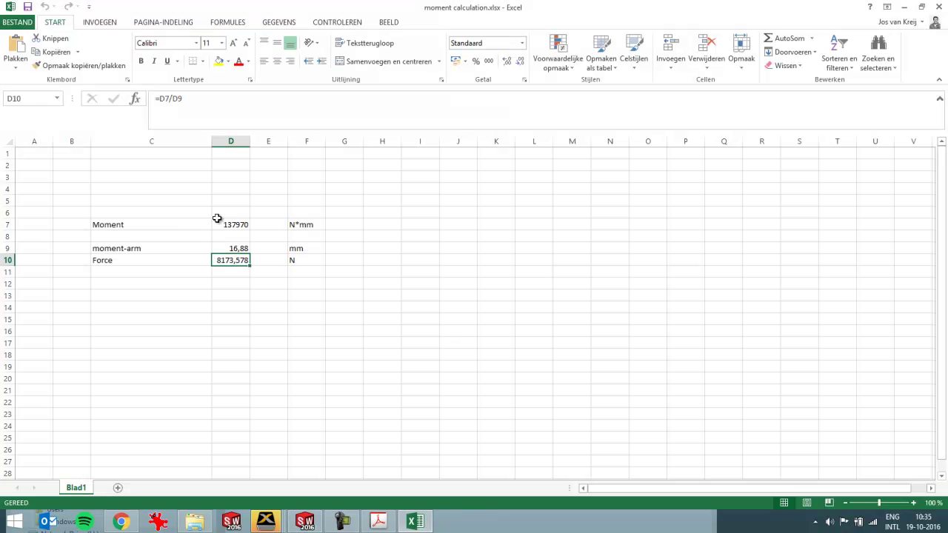
left_click(218, 222)
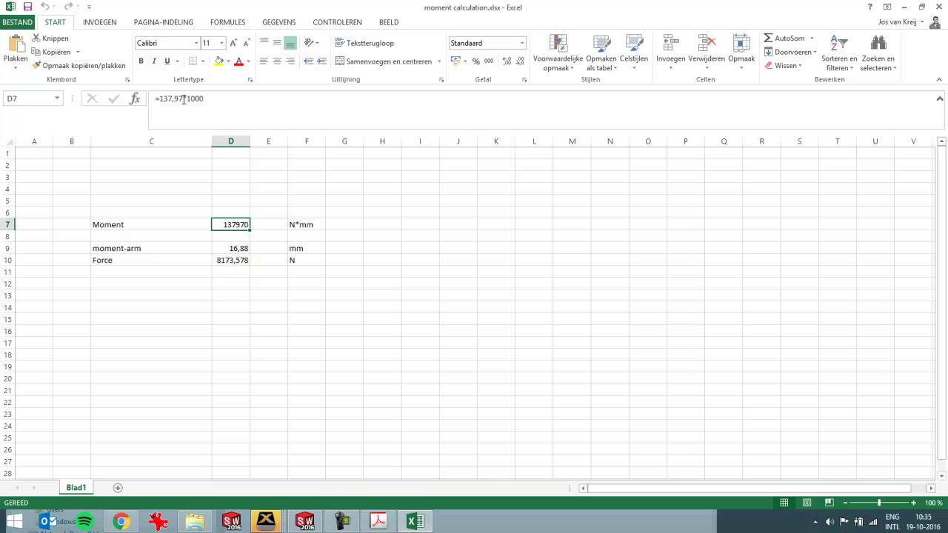
left_click_drag(184, 98, 155, 99)
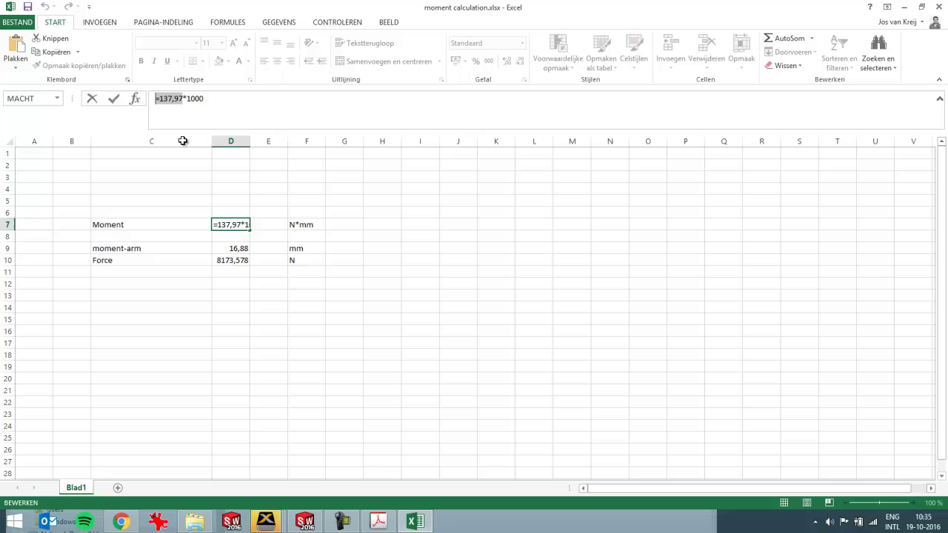
left_click(241, 250)
Check the exact value of Sketch12's 16.88 dimension without changing it.
key("alt+Tab")
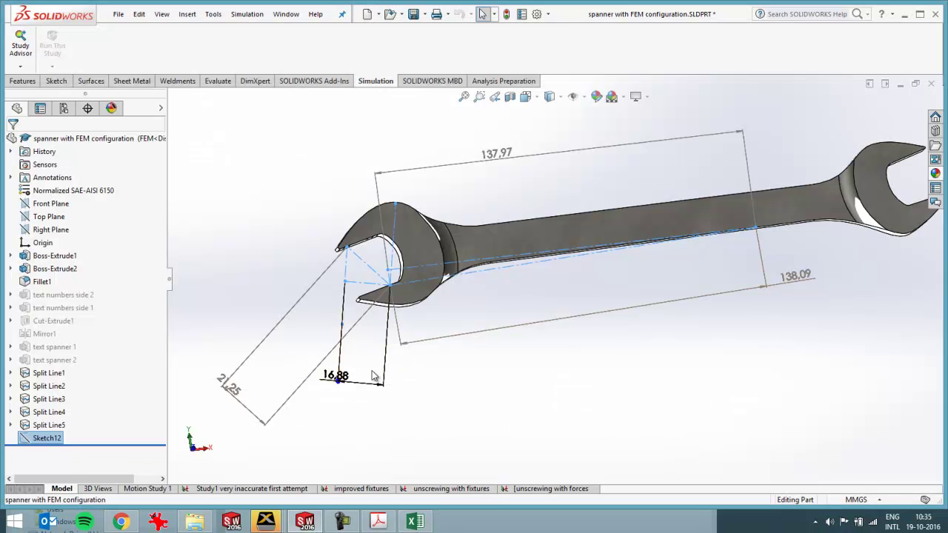
double_click(338, 377)
left_click(396, 430)
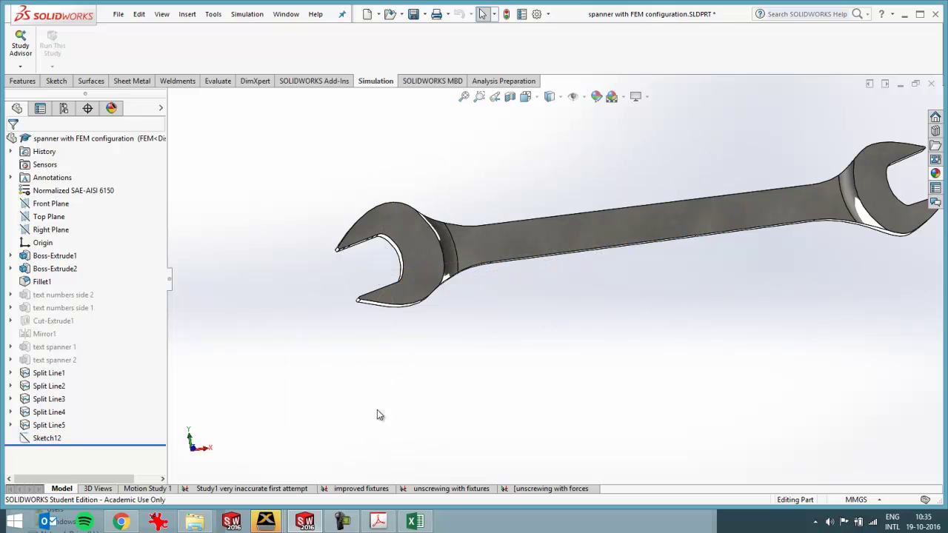
left_click(48, 438)
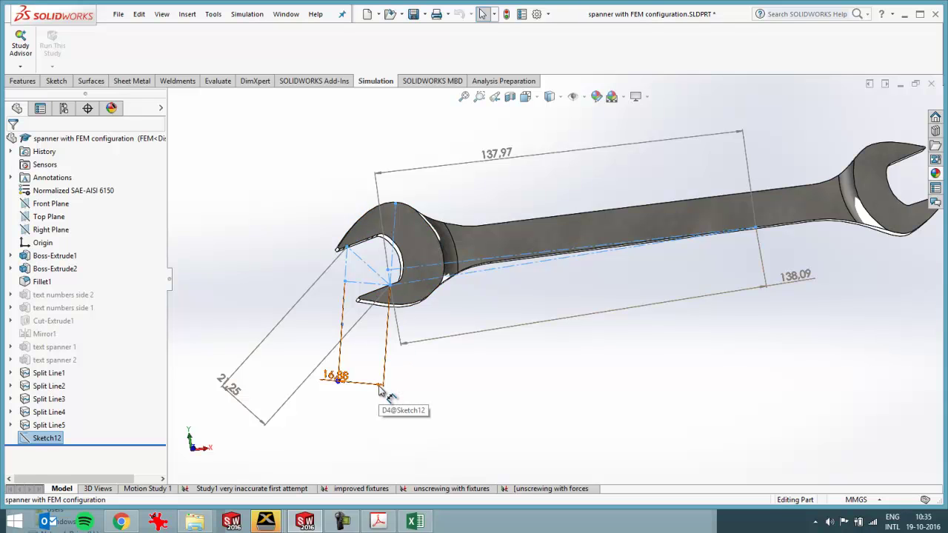
Make the D7 formula reference cell D10 instead of 137,97, then return to the spanner model.
key("alt+Tab")
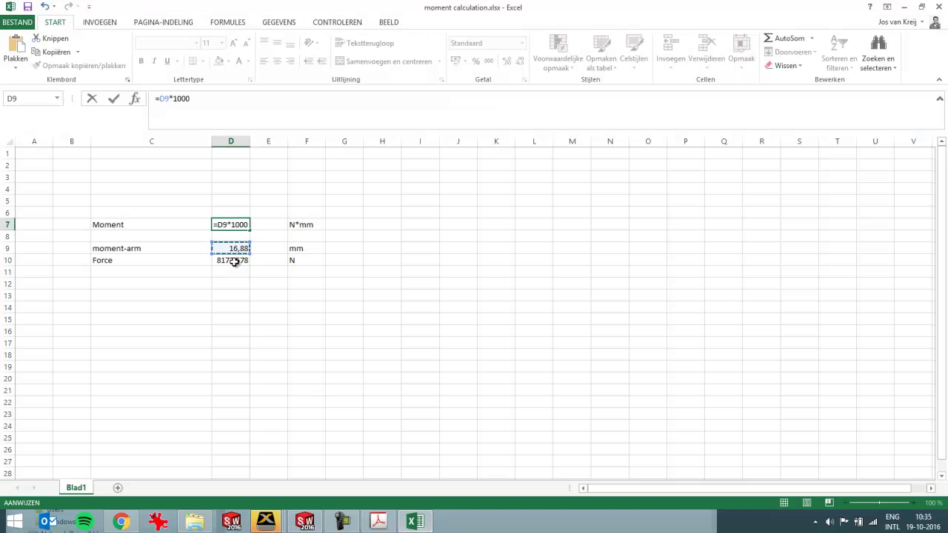
left_click(234, 262)
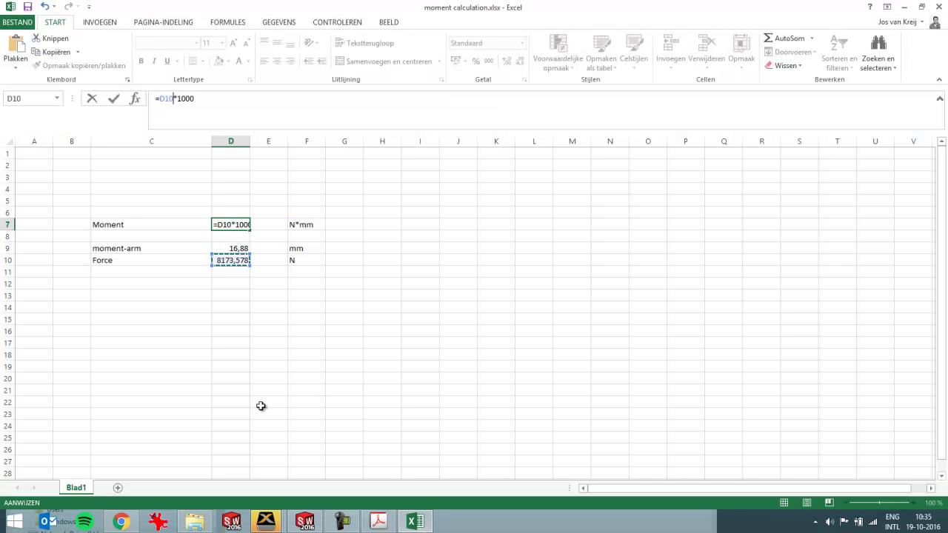
key("alt+Tab")
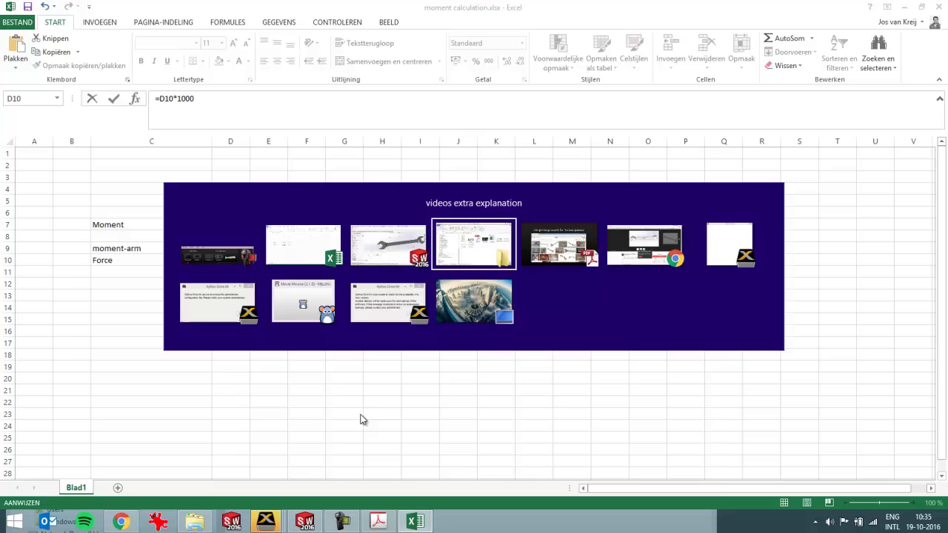
key("alt+Tab")
key("alt+Tab")
key("alt+Tab")
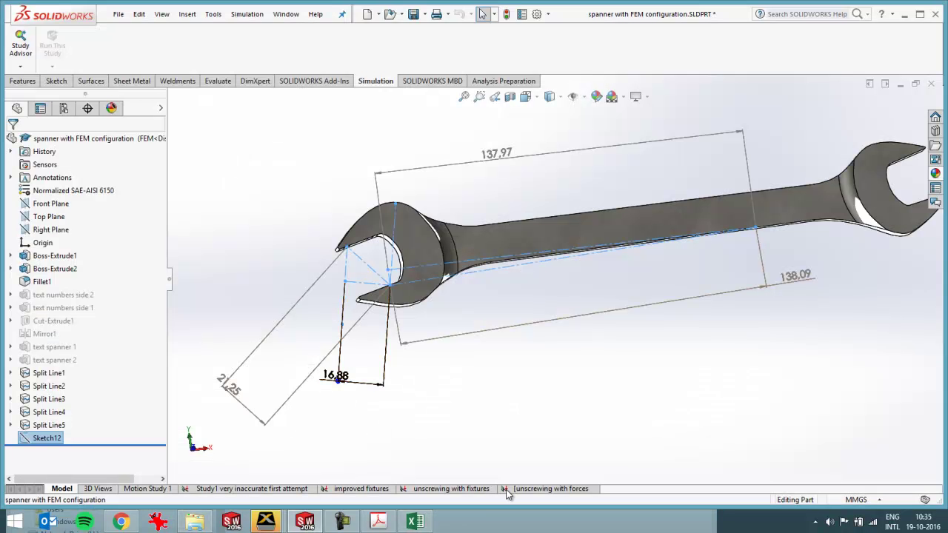
Reopen the 'unscrewing with forces' study and adjust the view of its Fixed-2 restraint and 8200 N Force-3.
left_click(517, 490)
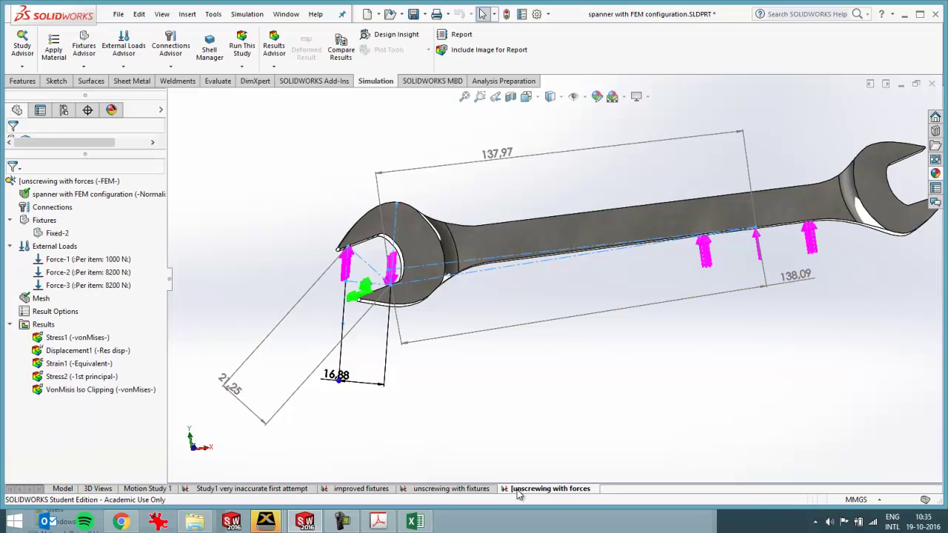
scroll(777, 261, "down", 3)
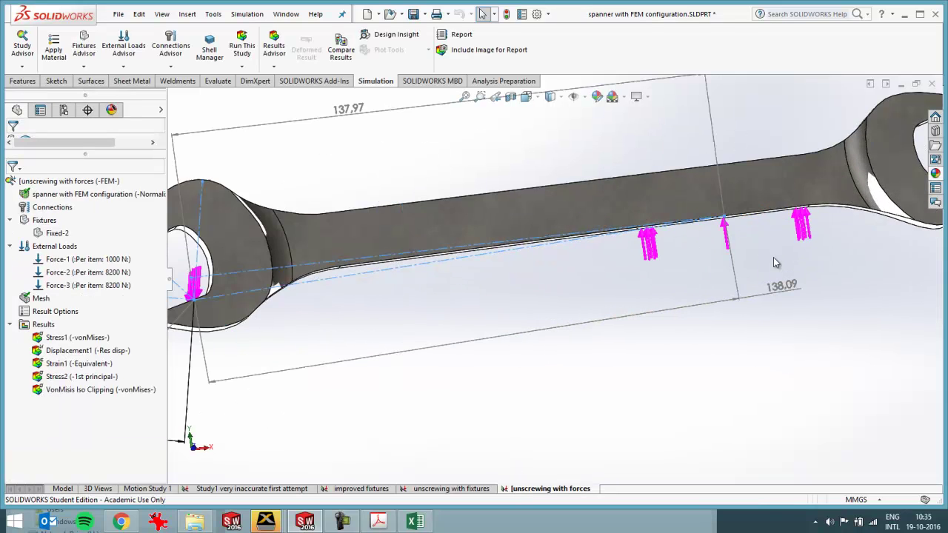
scroll(482, 273, "up", 3)
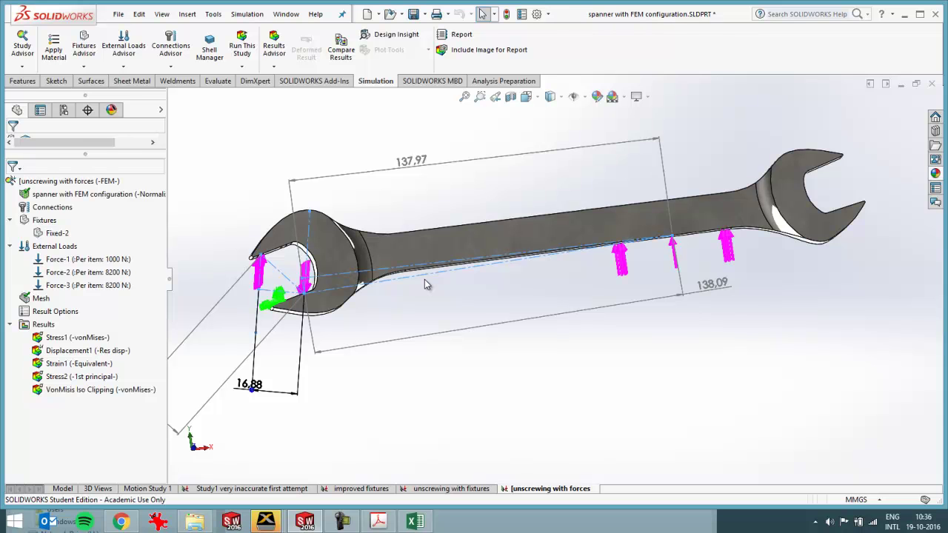
middle_click_drag(420, 289, 416, 283)
key("Escape")
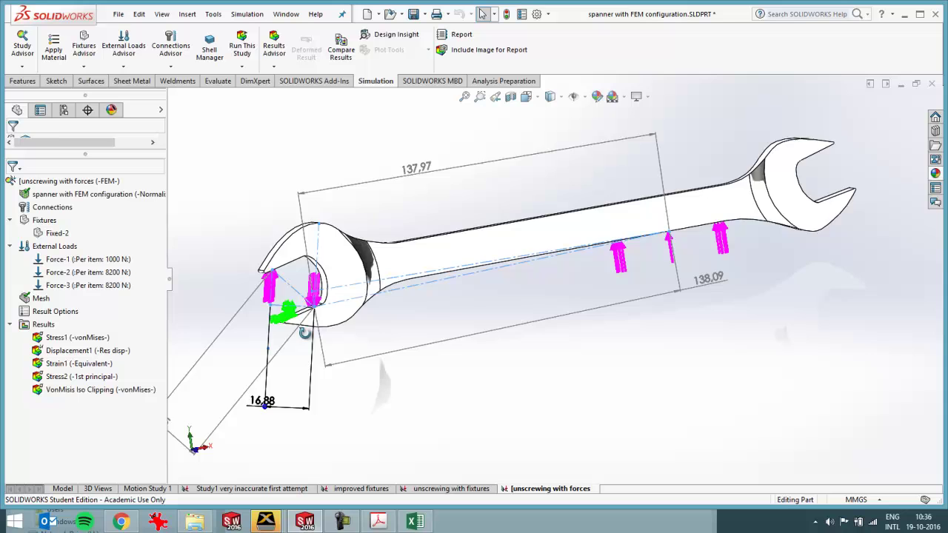
scroll(359, 305, "down", 5)
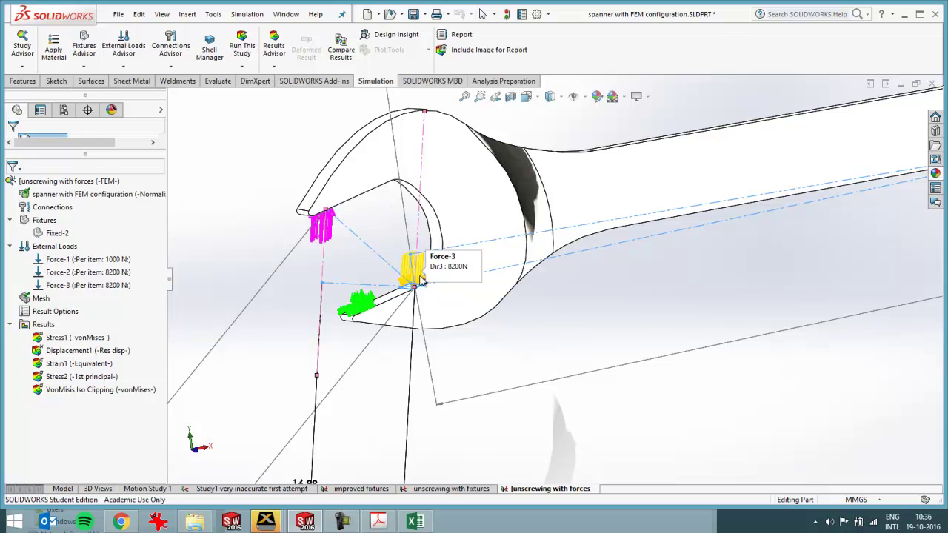
scroll(434, 334, "up", 2)
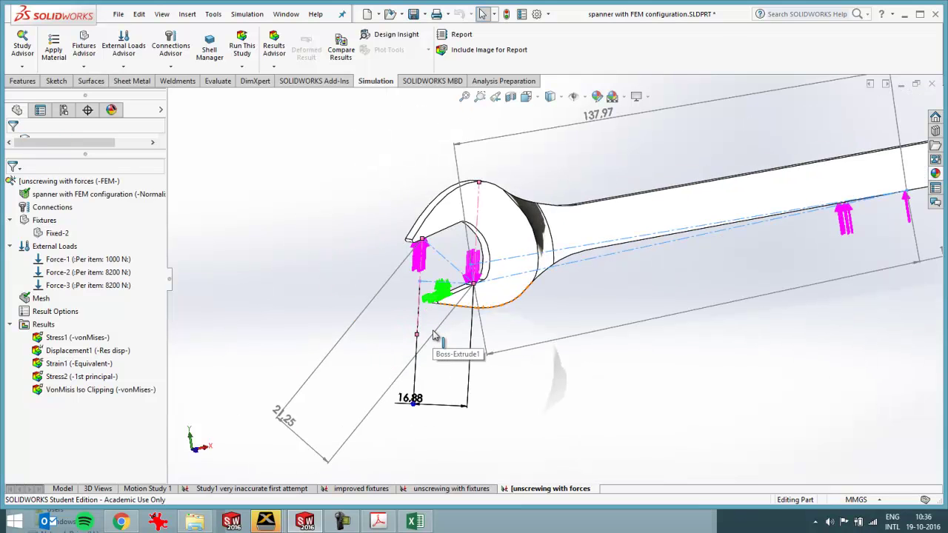
double_click(85, 338)
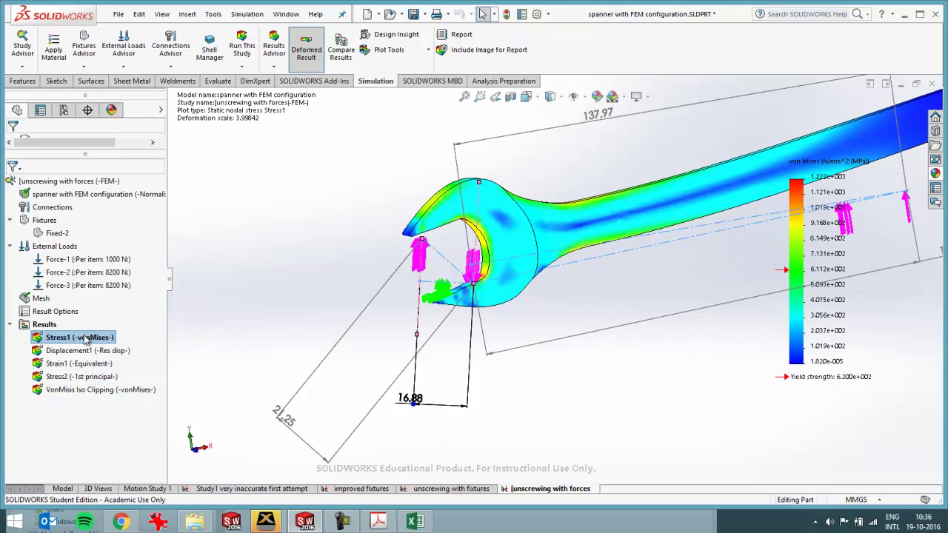
scroll(507, 284, "down", 2)
scroll(437, 311, "down", 5)
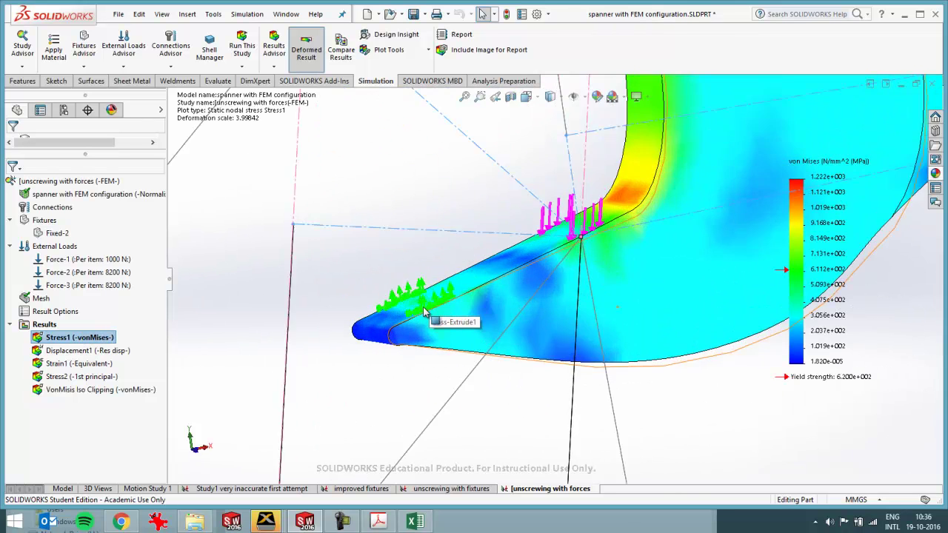
scroll(461, 307, "up", 4)
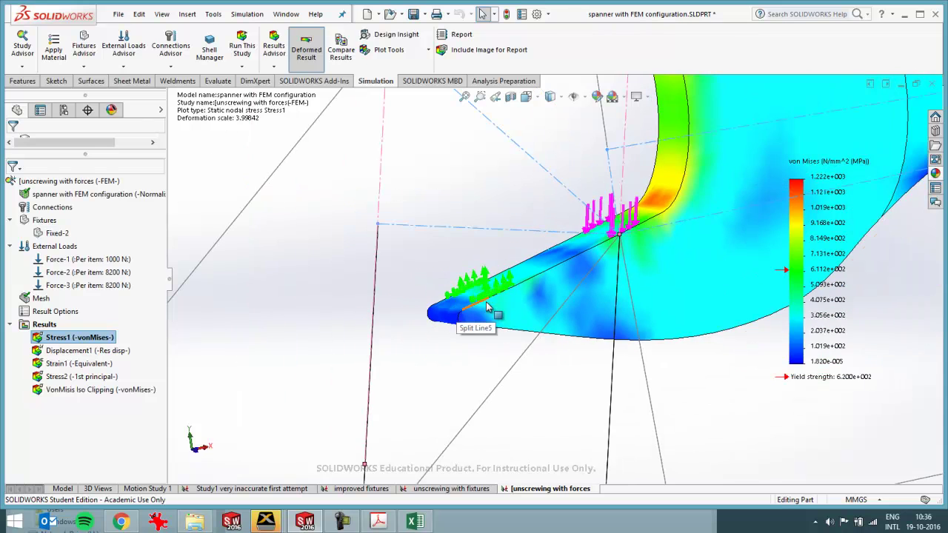
scroll(482, 306, "down", 2)
scroll(487, 308, "up", 3)
scroll(593, 300, "down", 2)
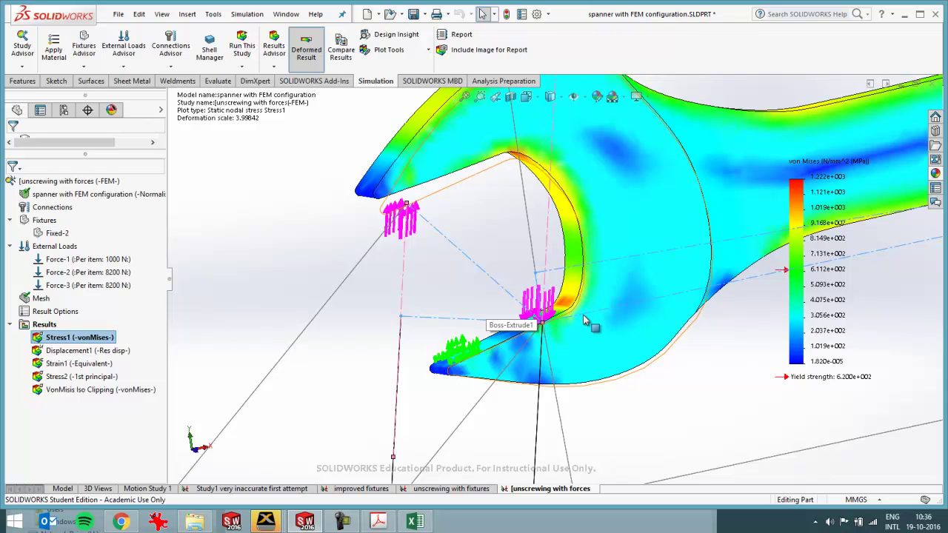
scroll(578, 316, "up", 3)
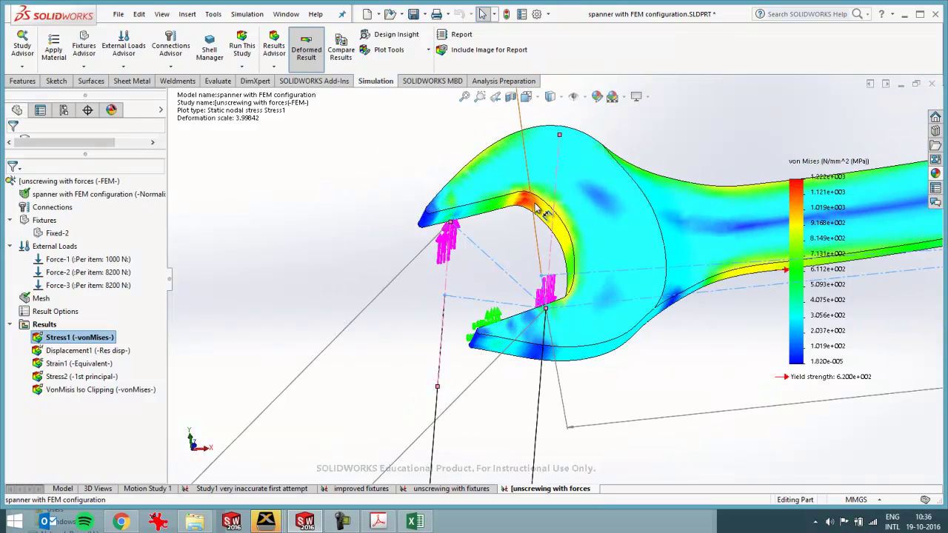
middle_click_drag(552, 230, 563, 294)
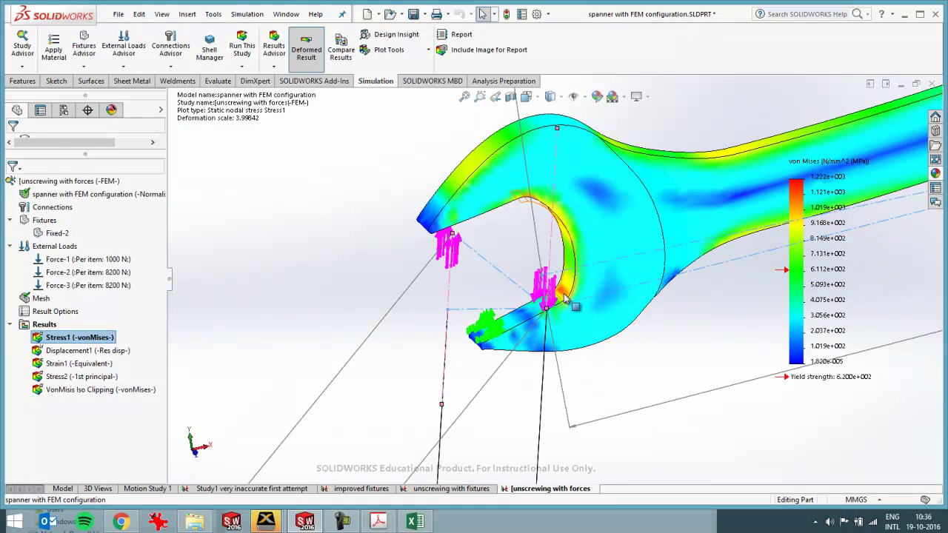
middle_click_drag(565, 297, 542, 237)
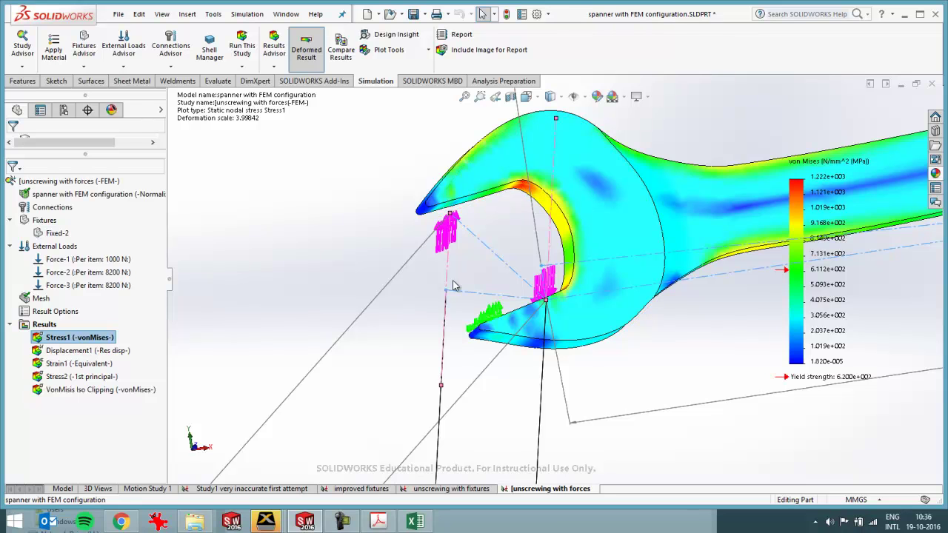
Display the Stress2 1st principal stress plot zoomed on the jaw, then bring up the slide presentation.
double_click(84, 377)
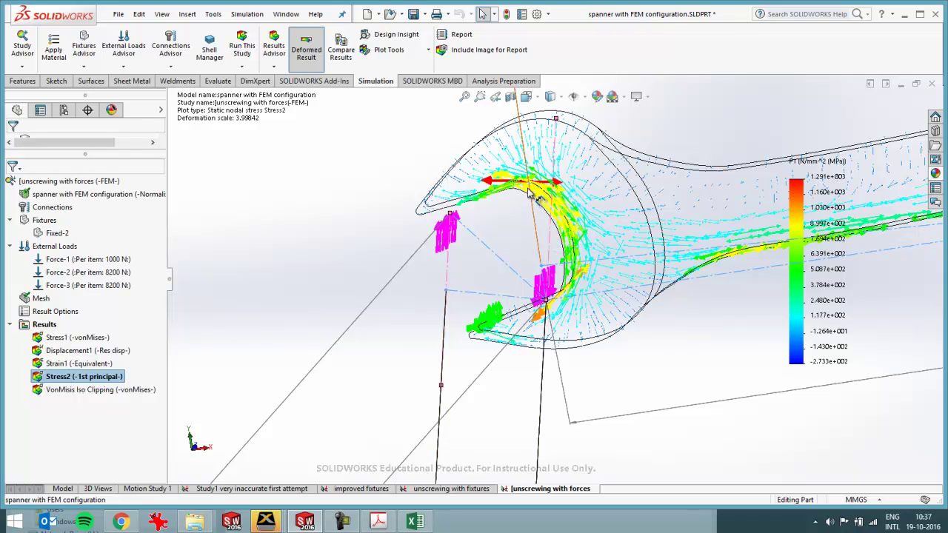
scroll(530, 199, "down", 2)
scroll(531, 202, "down", 2)
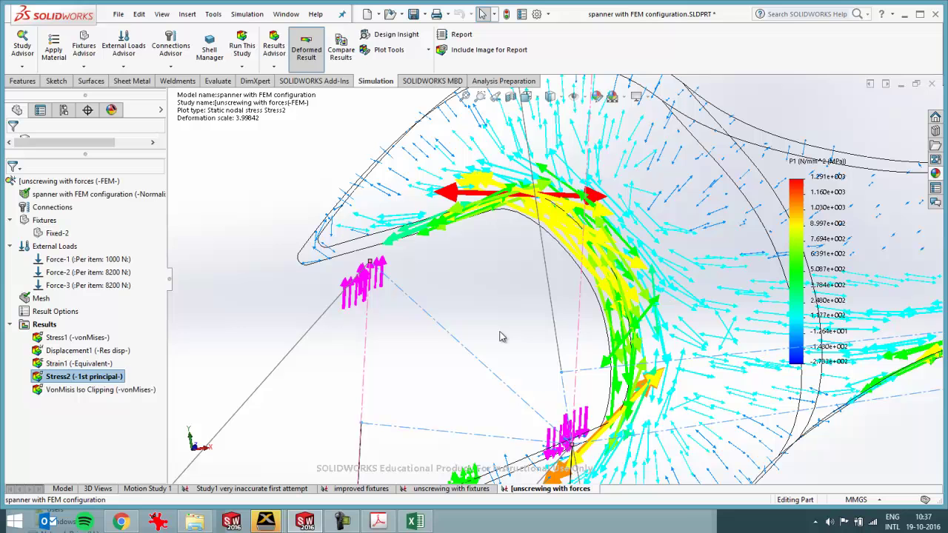
left_click(385, 524)
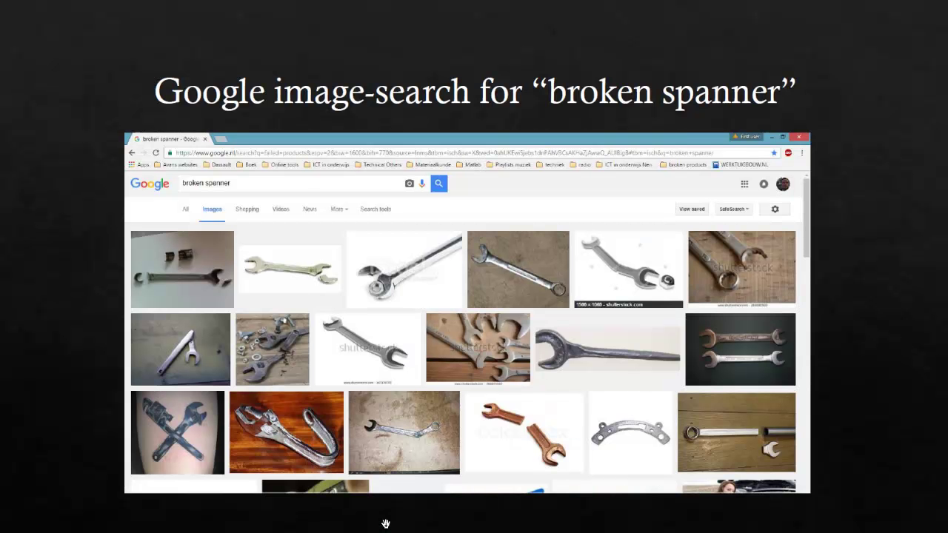
Advance past the material-properties slides to the von Mises 'doesn't indicate how the product will fail' slide.
left_click(461, 433)
left_click(461, 432)
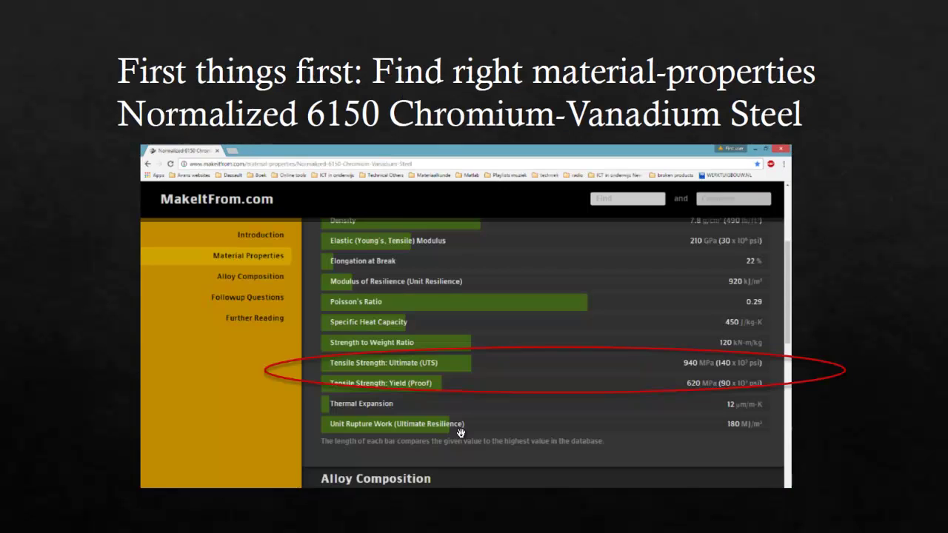
key("Right")
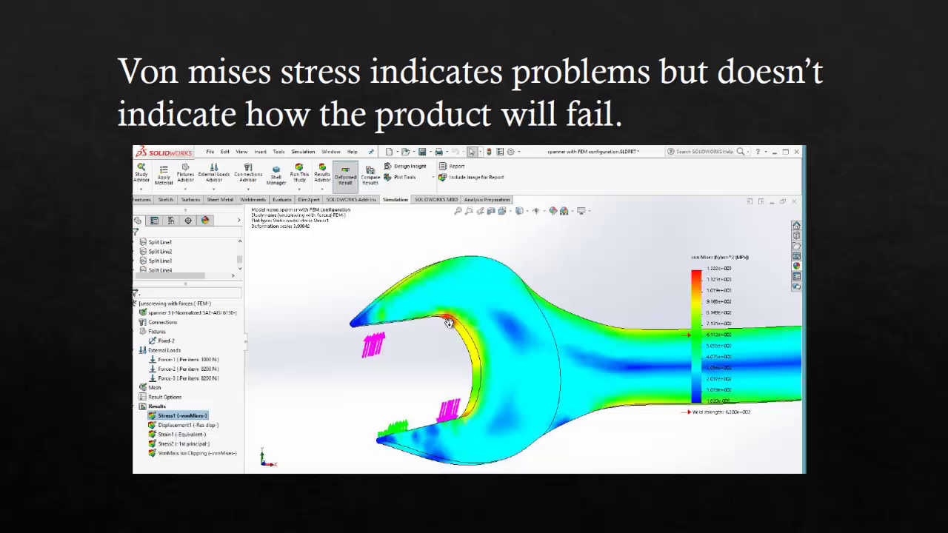
Advance to the slide on failure at 45 degrees with the 1st principal stress plot.
key("Right")
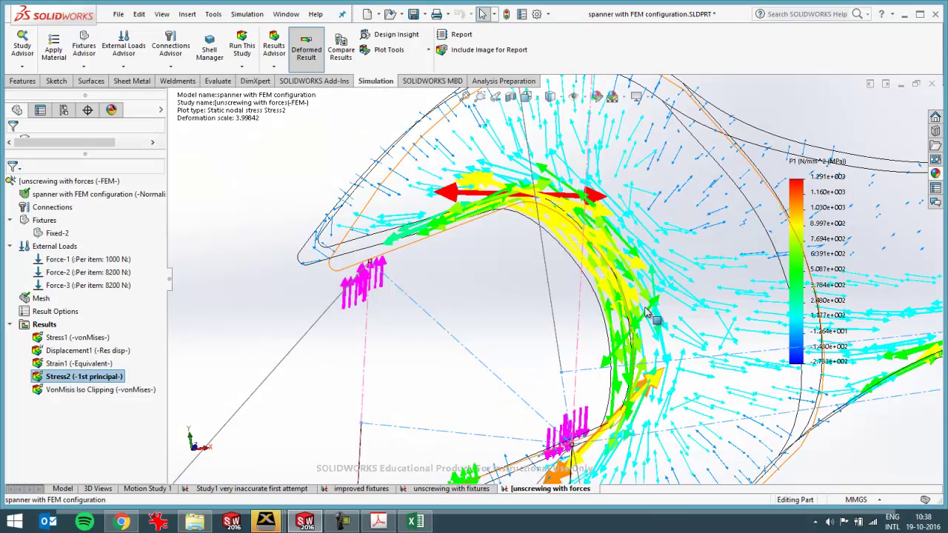
Cycle through the 'Study1 very inaccurate first attempt', 'improved fixtures' and 'unscrewing with fixtures' studies.
scroll(472, 451, "up", 3)
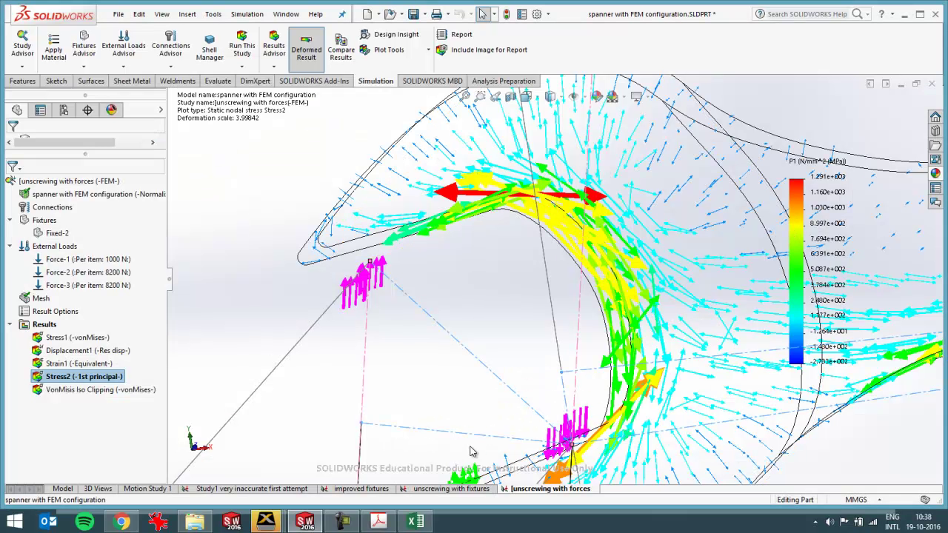
scroll(472, 452, "down", 1)
scroll(471, 452, "up", 1)
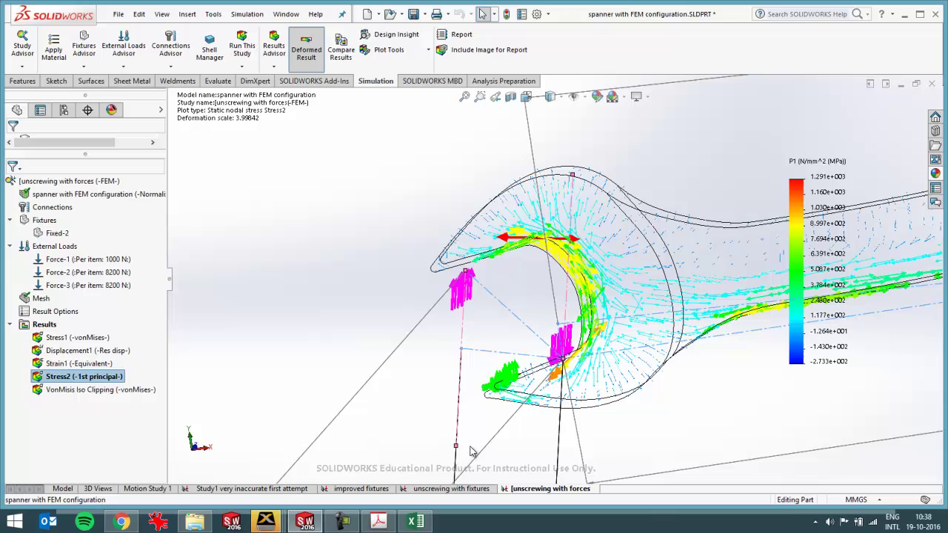
left_click(261, 489)
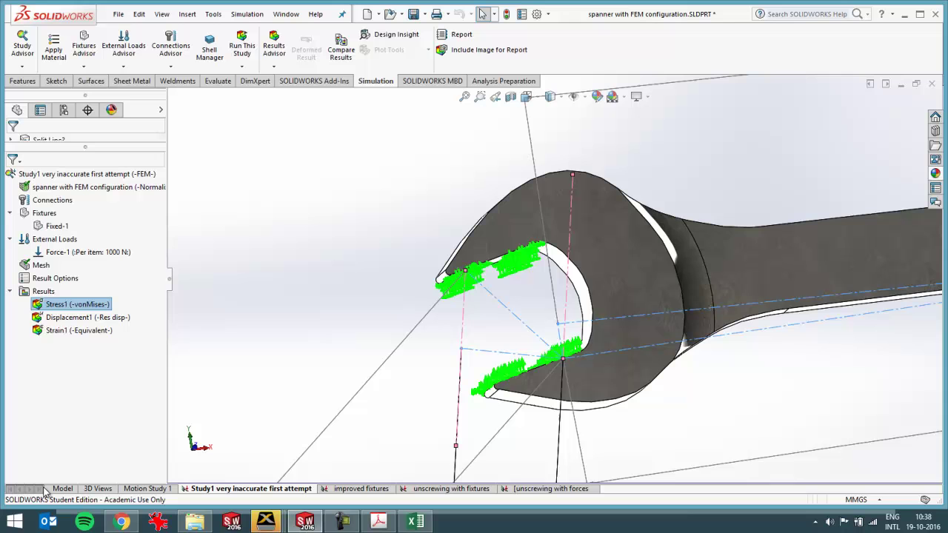
left_click(360, 489)
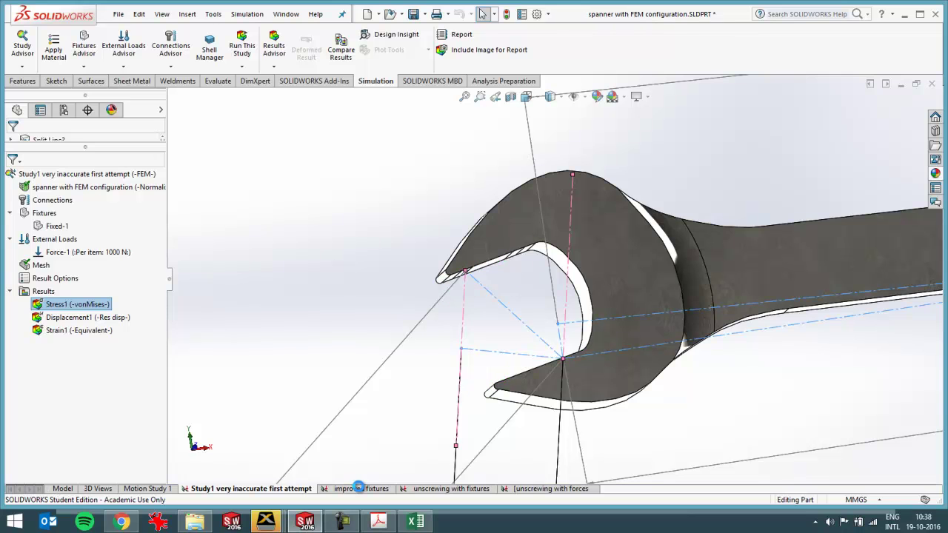
left_click(463, 488)
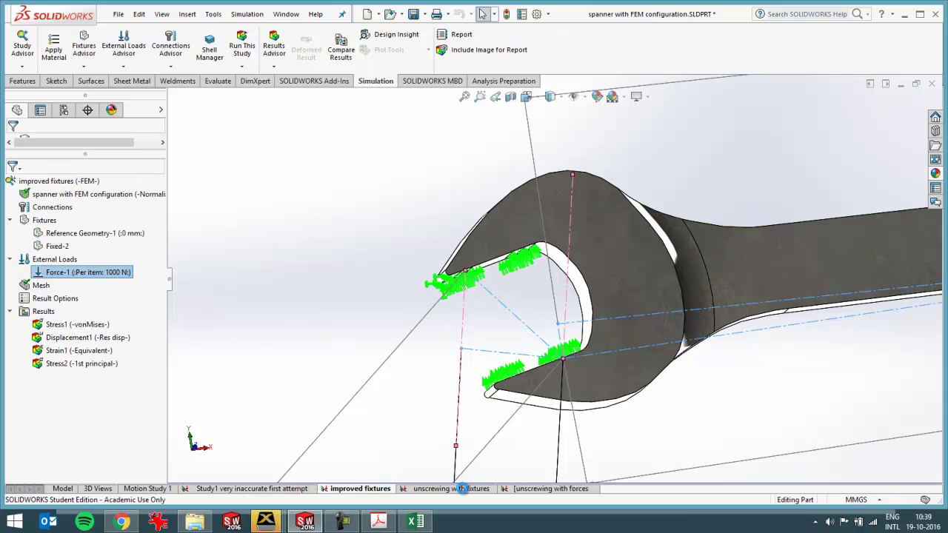